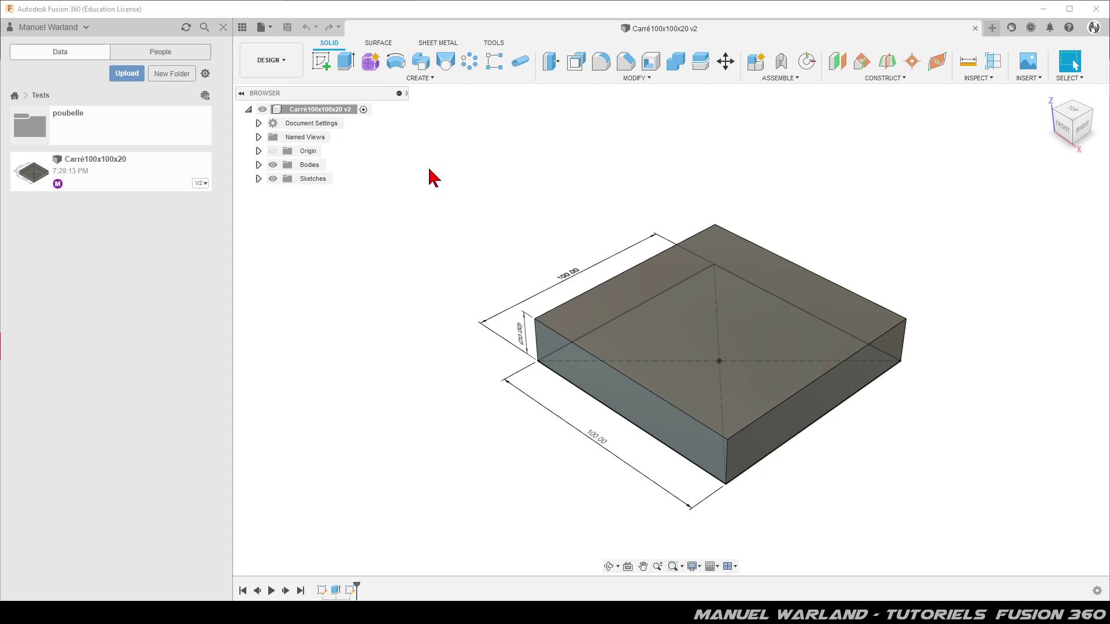
# Export the box design as a binary, high-refinement STL, overwriting Carré100x100x20 v2.stl.
pyautogui.scroll(-1, 457, 139)
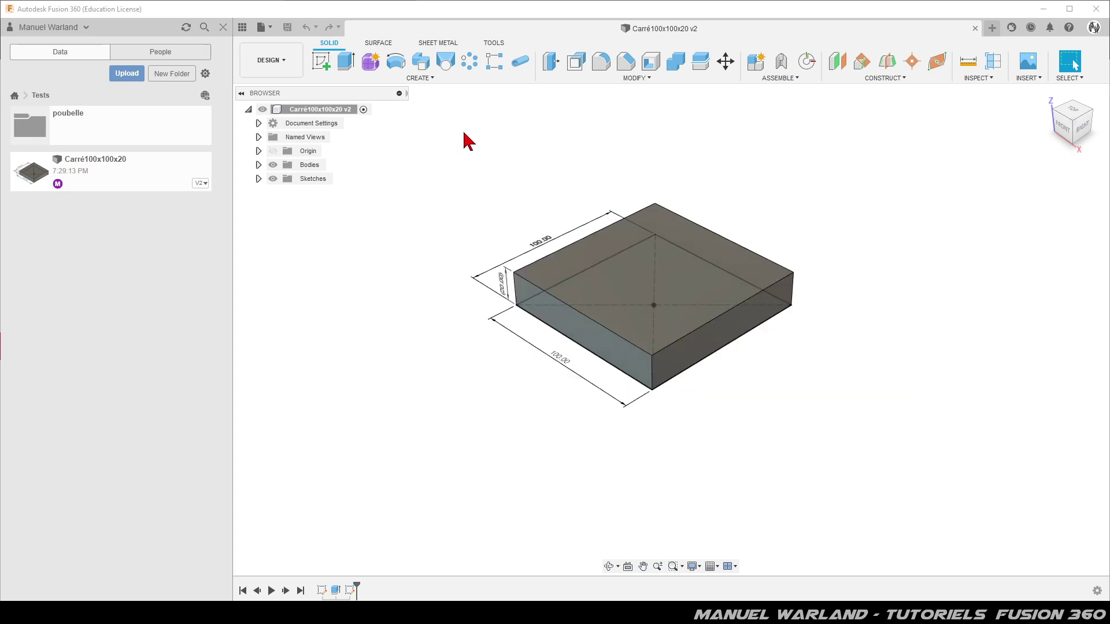
pyautogui.scroll(2, 580, 271)
pyautogui.scroll(3, 688, 202)
pyautogui.scroll(-1, 688, 207)
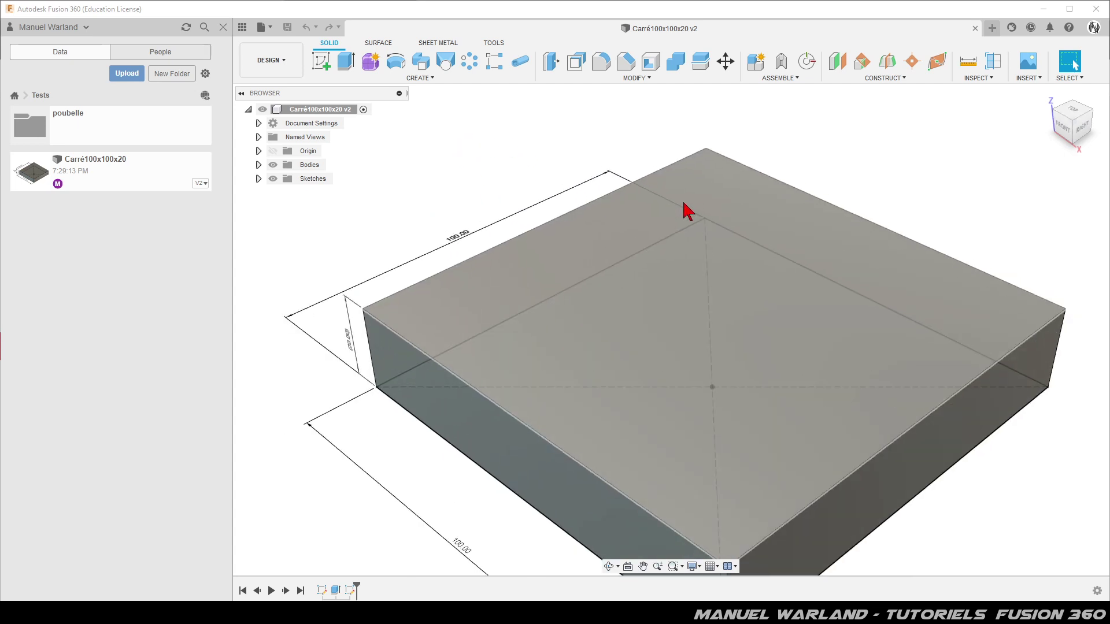
pyautogui.scroll(-1, 687, 211)
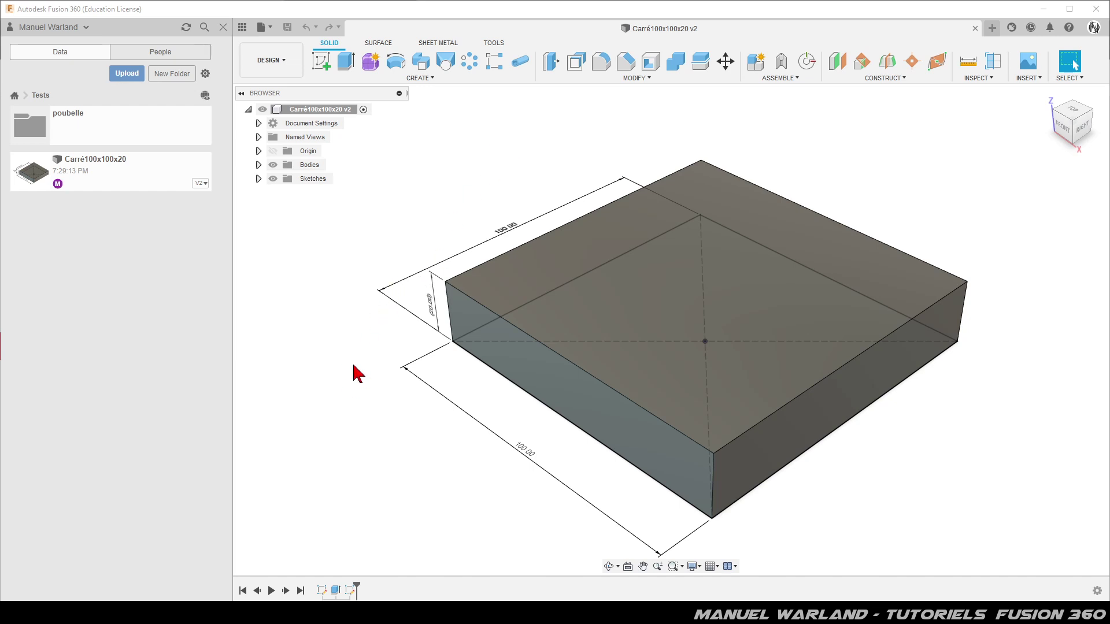
pyautogui.click(133, 310)
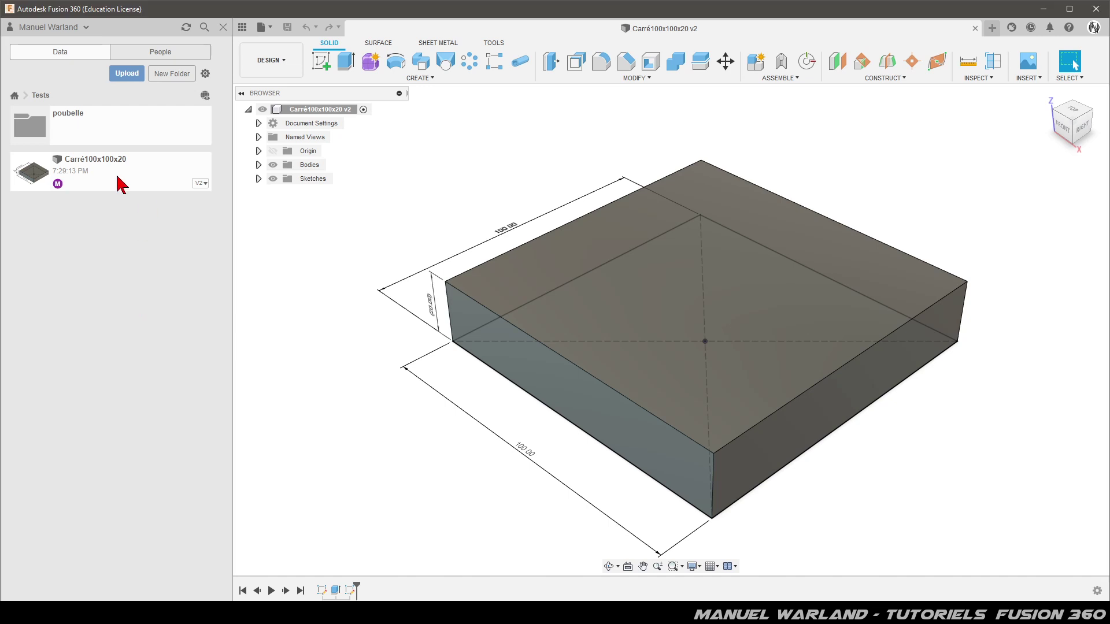
pyautogui.rightClick(332, 110)
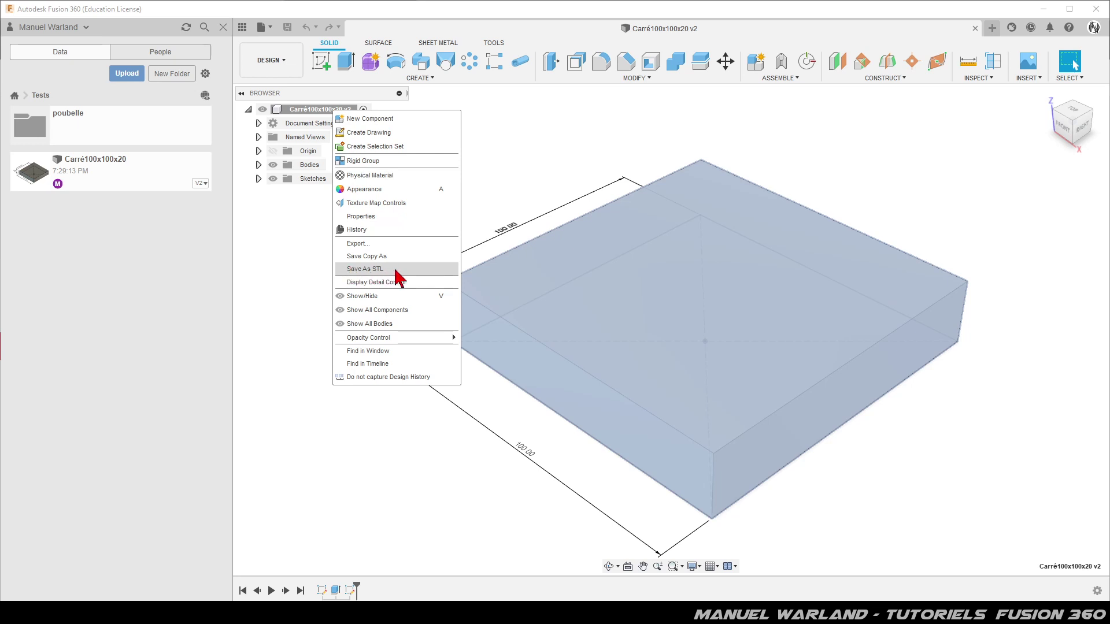
pyautogui.click(395, 270)
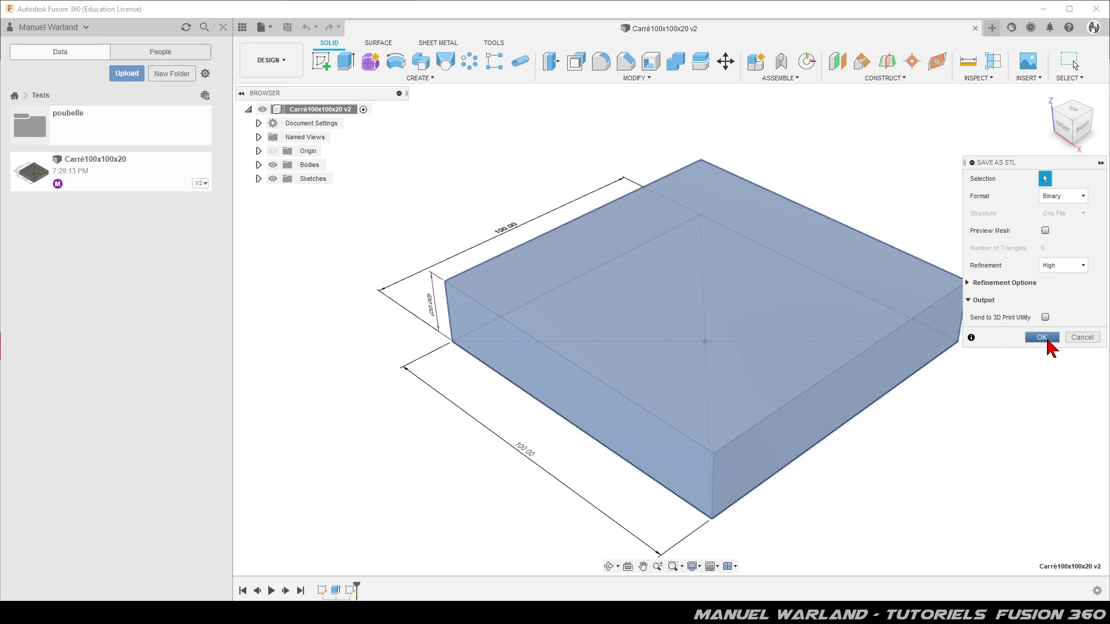
pyautogui.click(1042, 338)
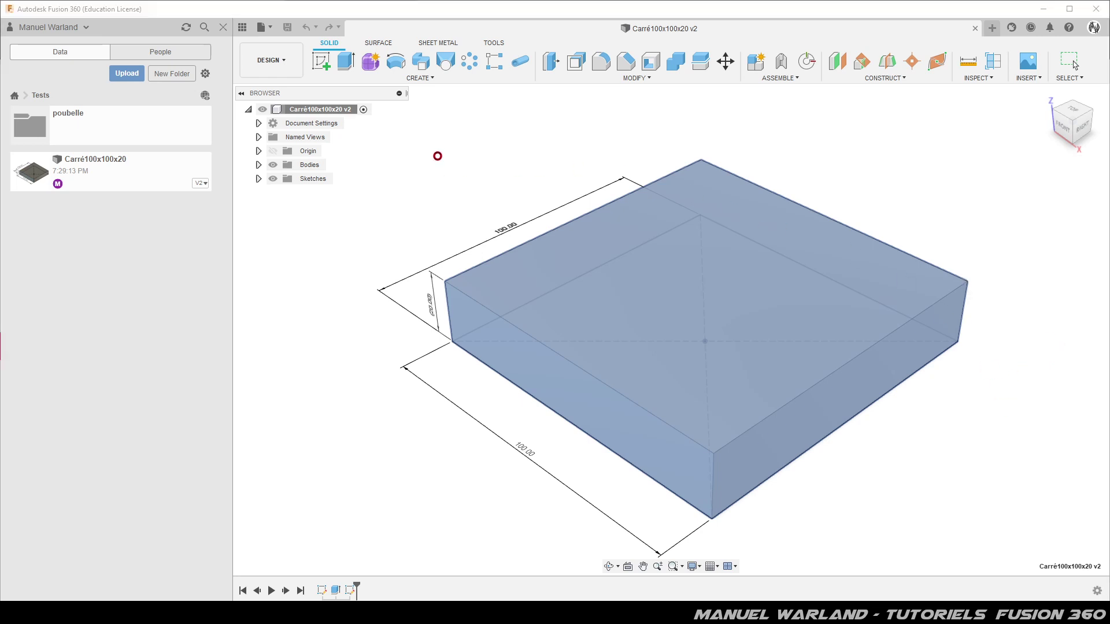
pyautogui.click(453, 112)
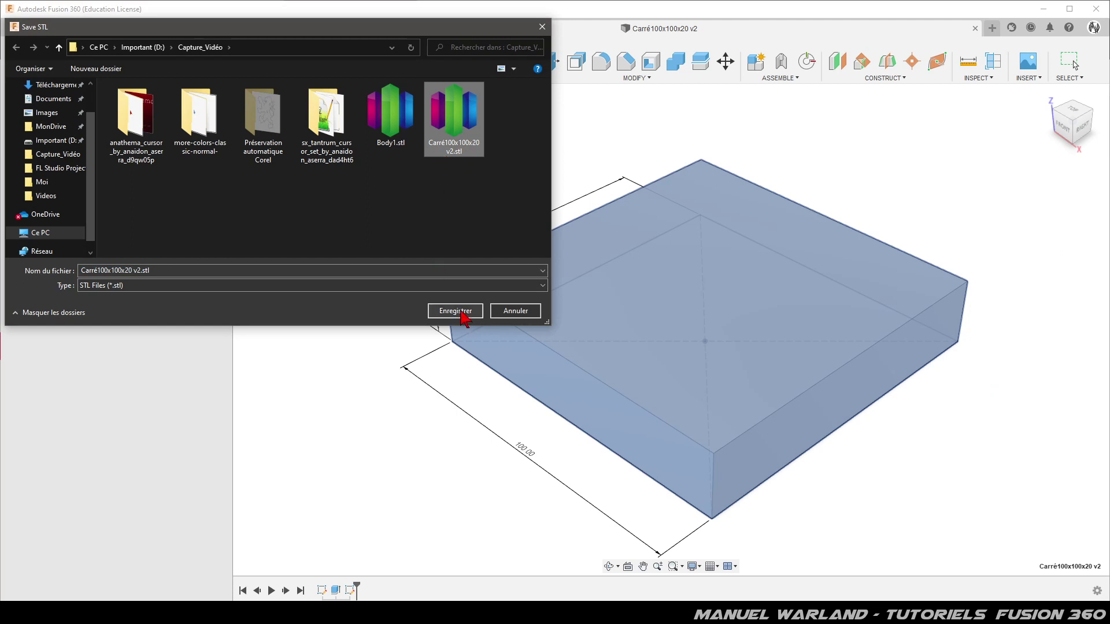
pyautogui.click(461, 312)
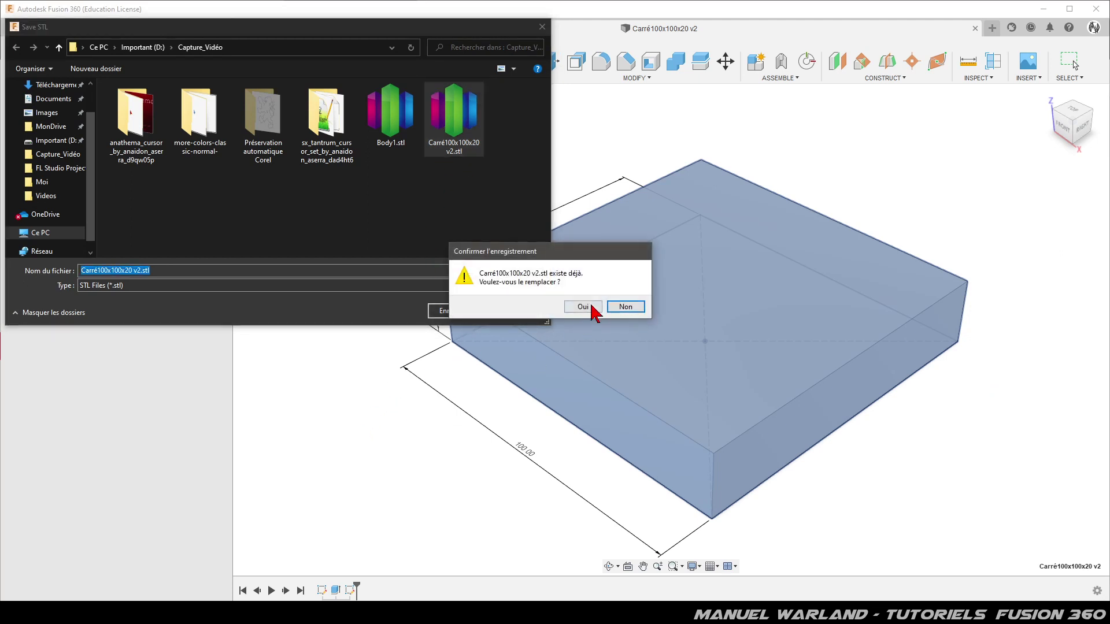
pyautogui.click(583, 306)
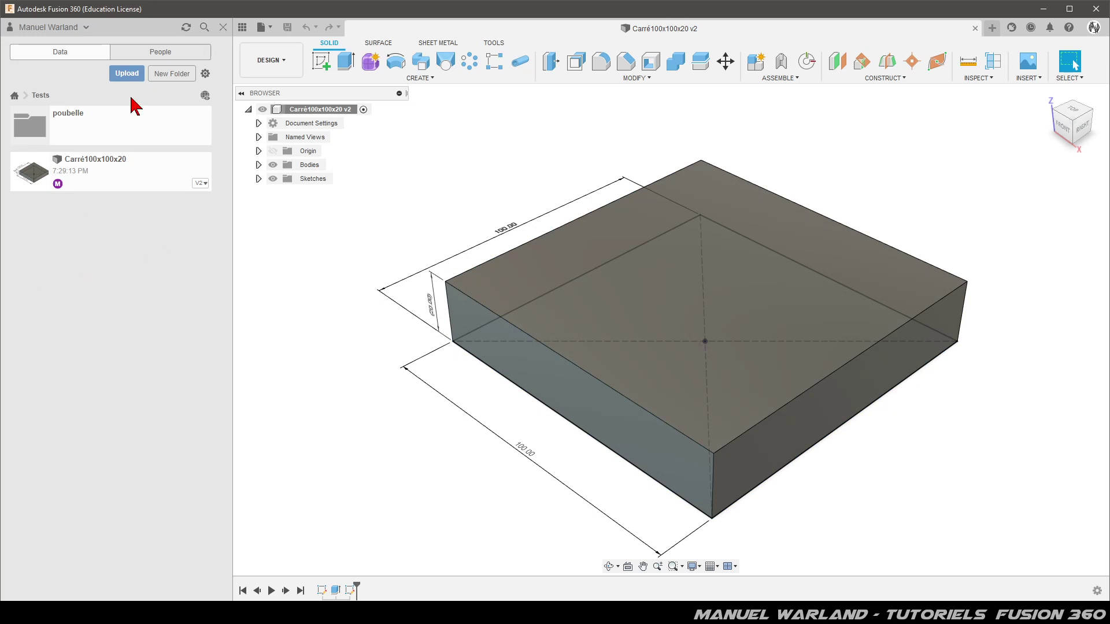
# Upload Carré100x100x20 v2.stl into the Tests project and dismiss the completed job status.
pyautogui.click(127, 74)
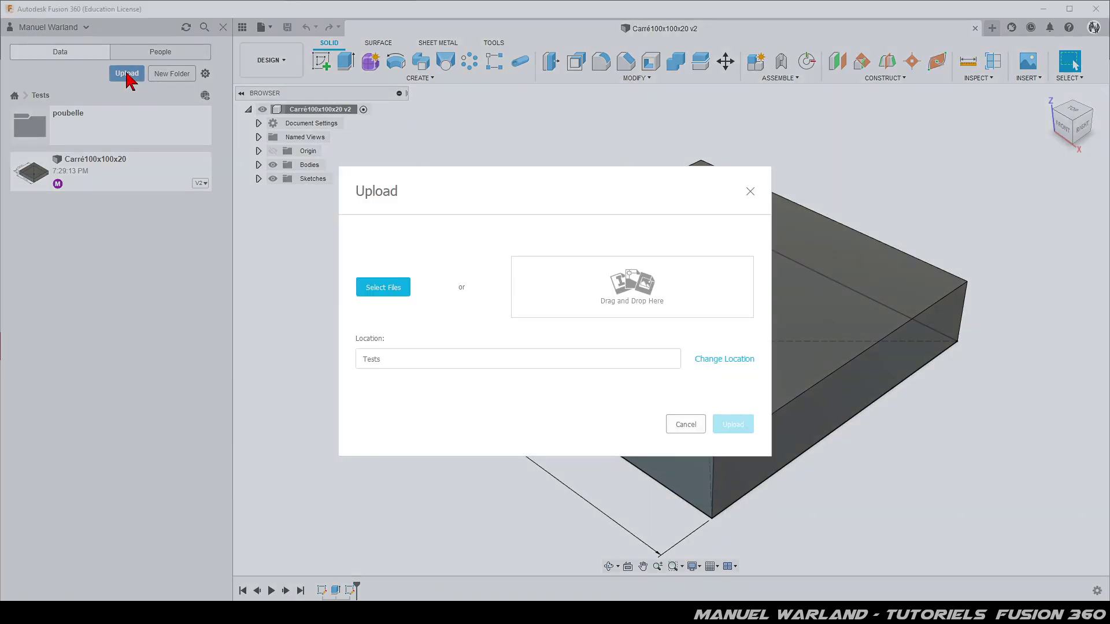
pyautogui.click(393, 295)
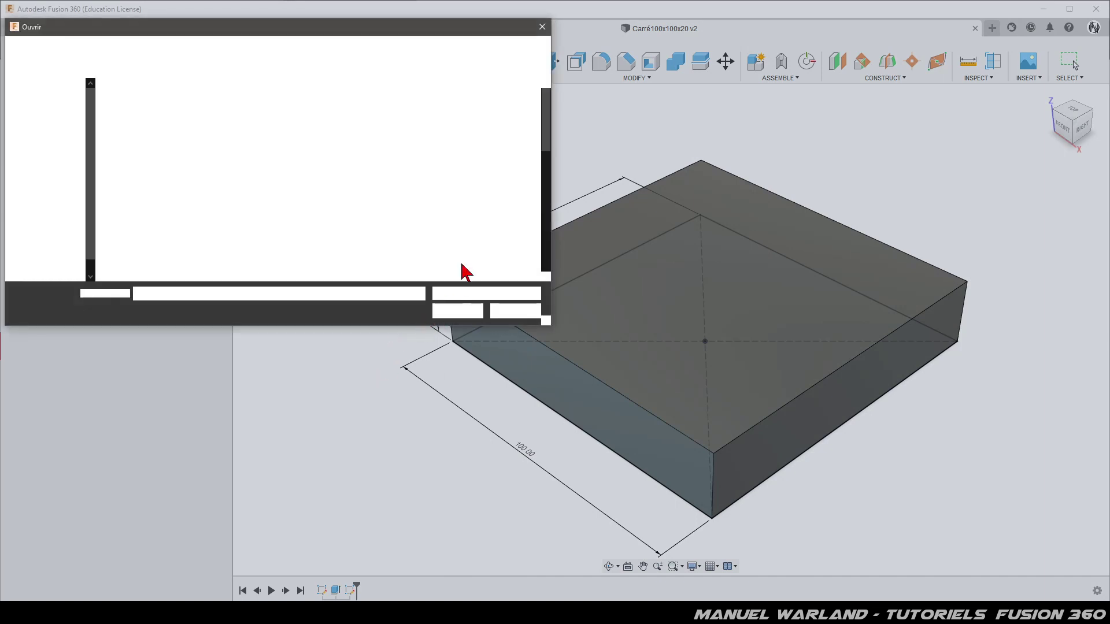
pyautogui.doubleClick(338, 208)
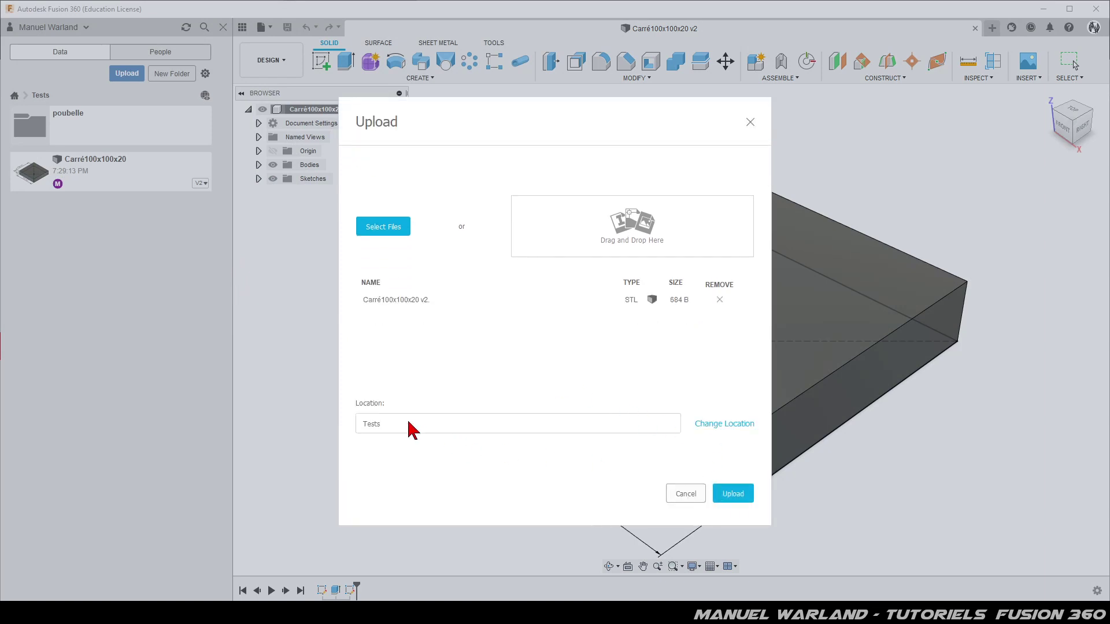
pyautogui.click(741, 499)
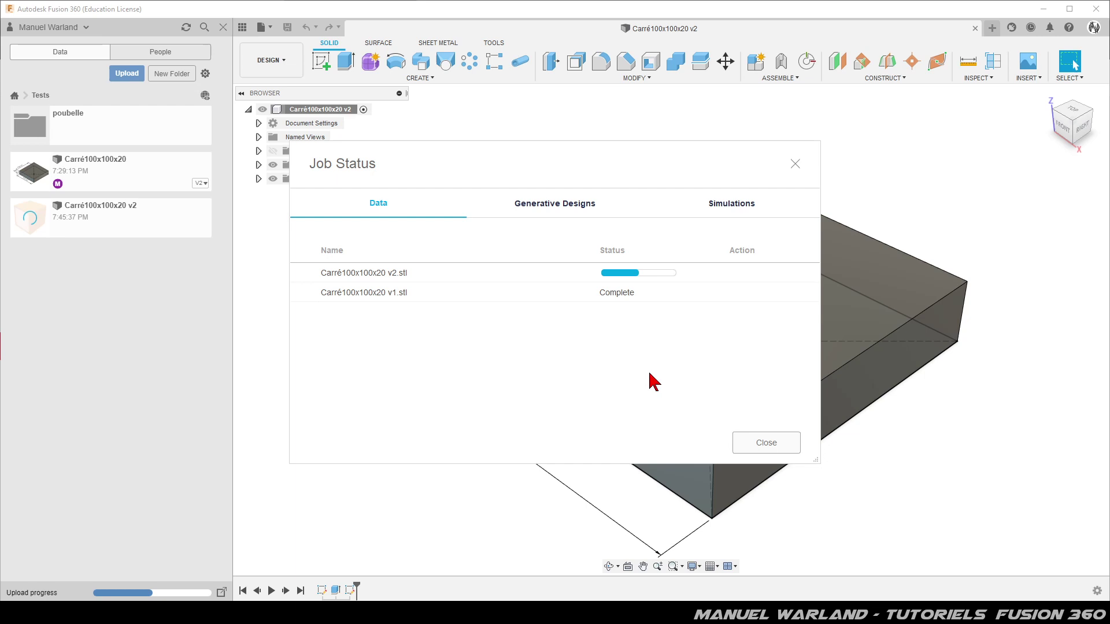
pyautogui.click(767, 442)
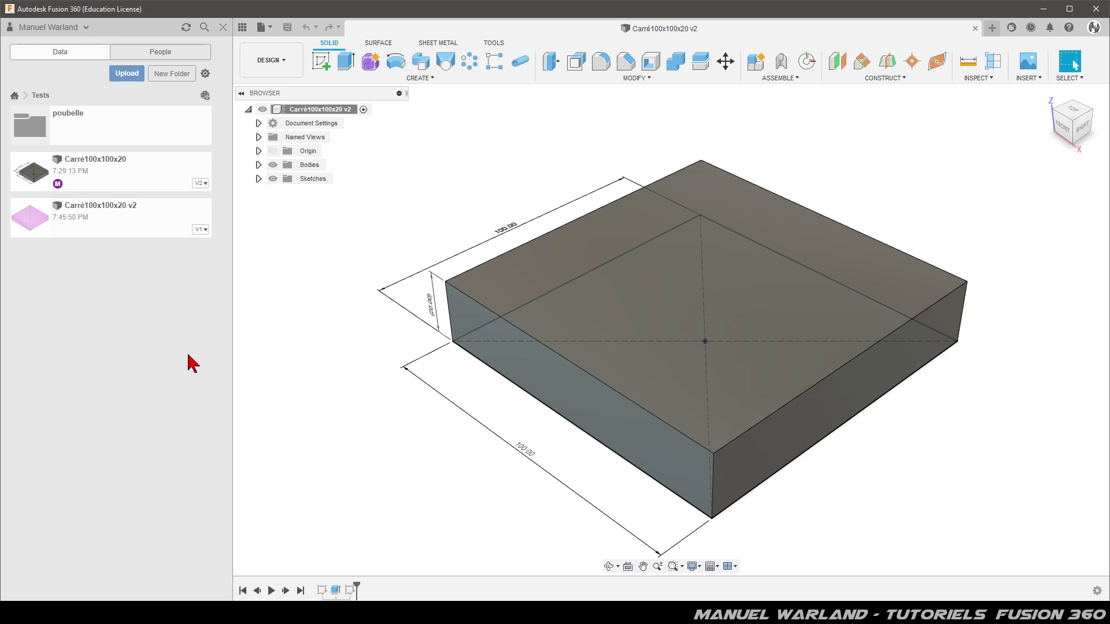
# Close the original box design and open the uploaded Carré100x100x20 v2 from the Data panel.
pyautogui.click(975, 28)
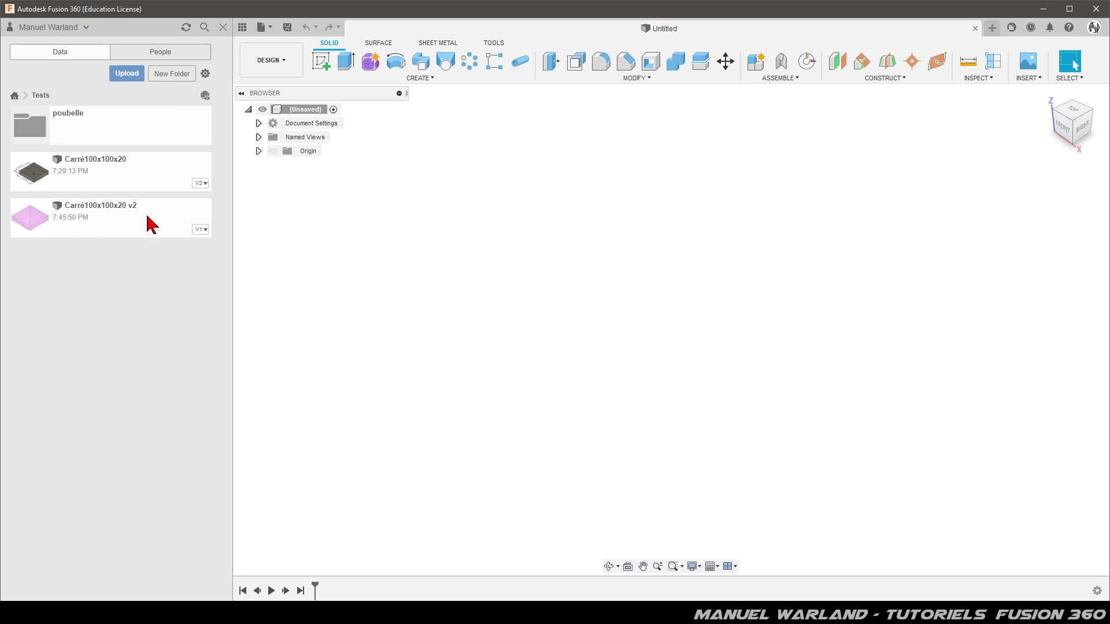
pyautogui.doubleClick(119, 232)
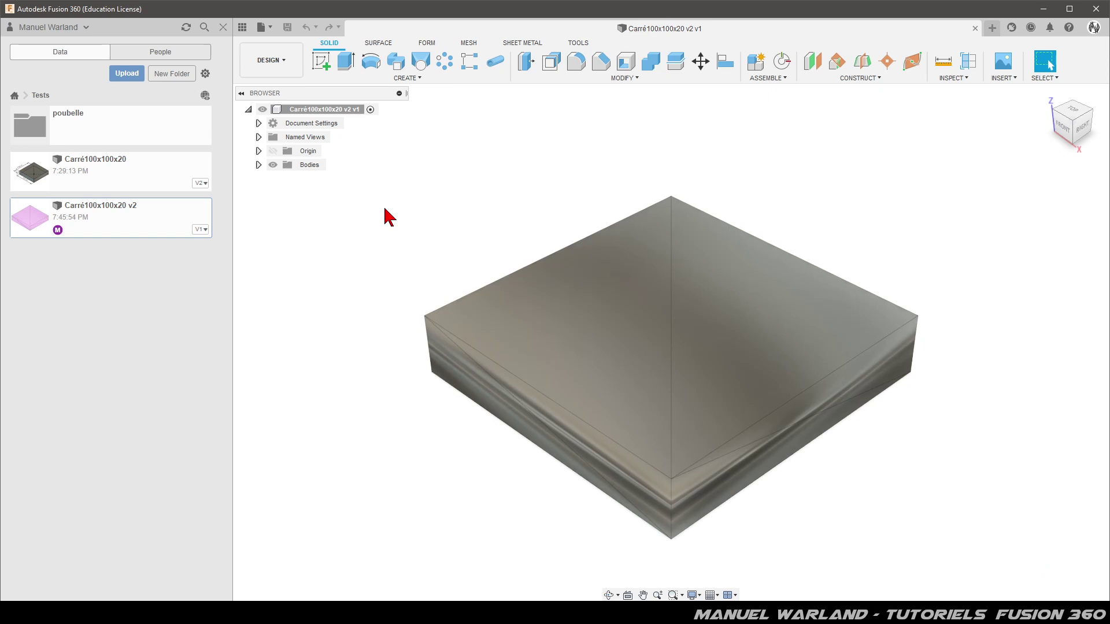
# Convert the imported mesh body into a solid with Mesh to BRep.
pyautogui.click(722, 340)
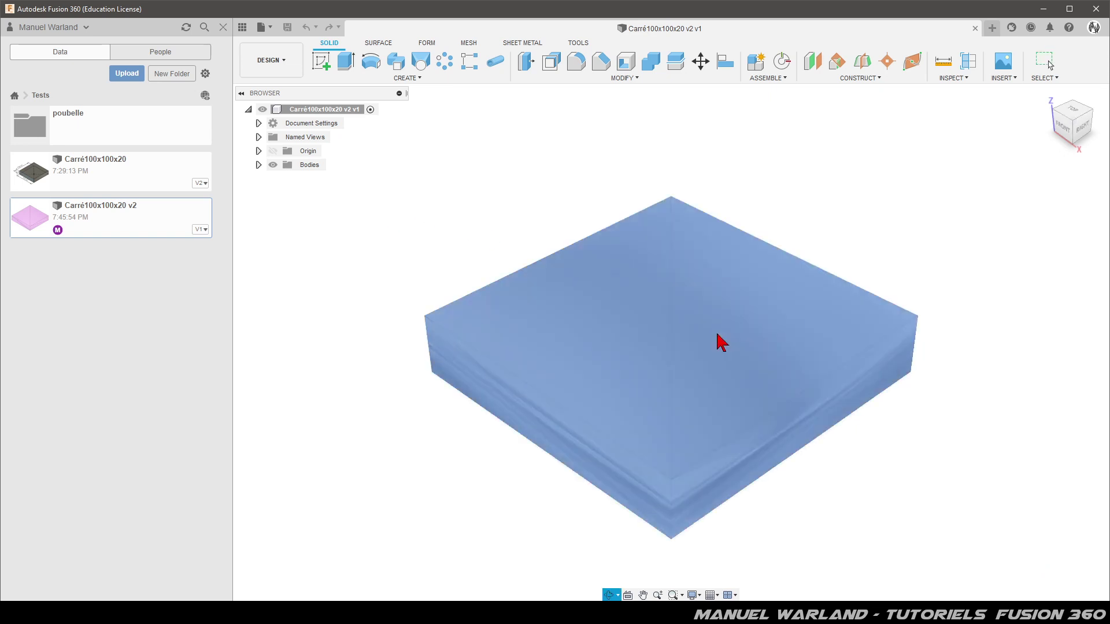
pyautogui.rightClick(716, 334)
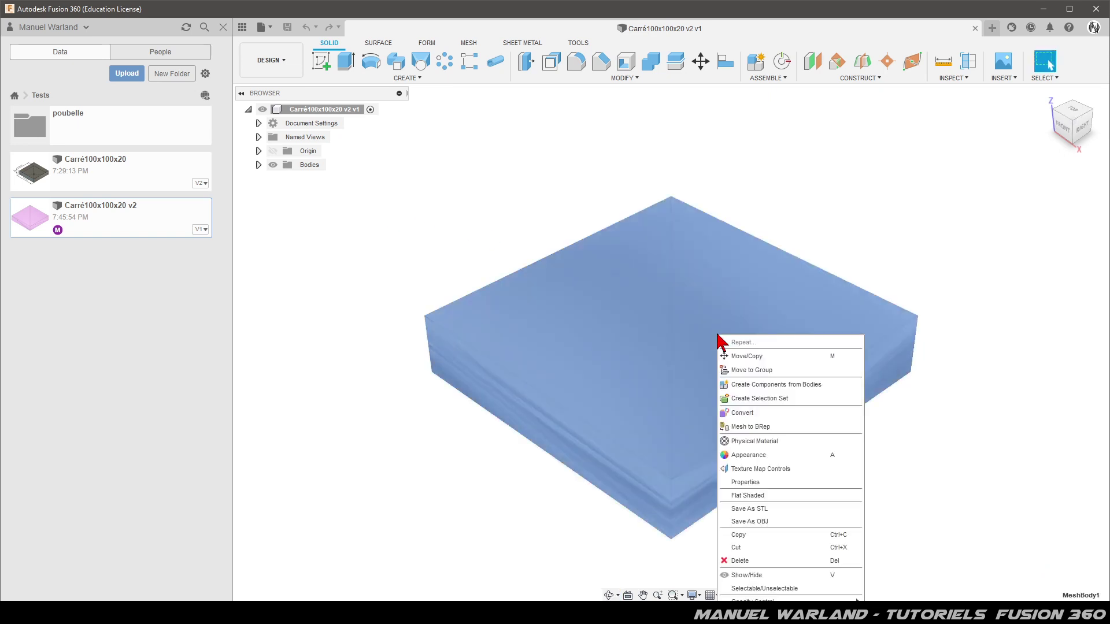
pyautogui.click(752, 426)
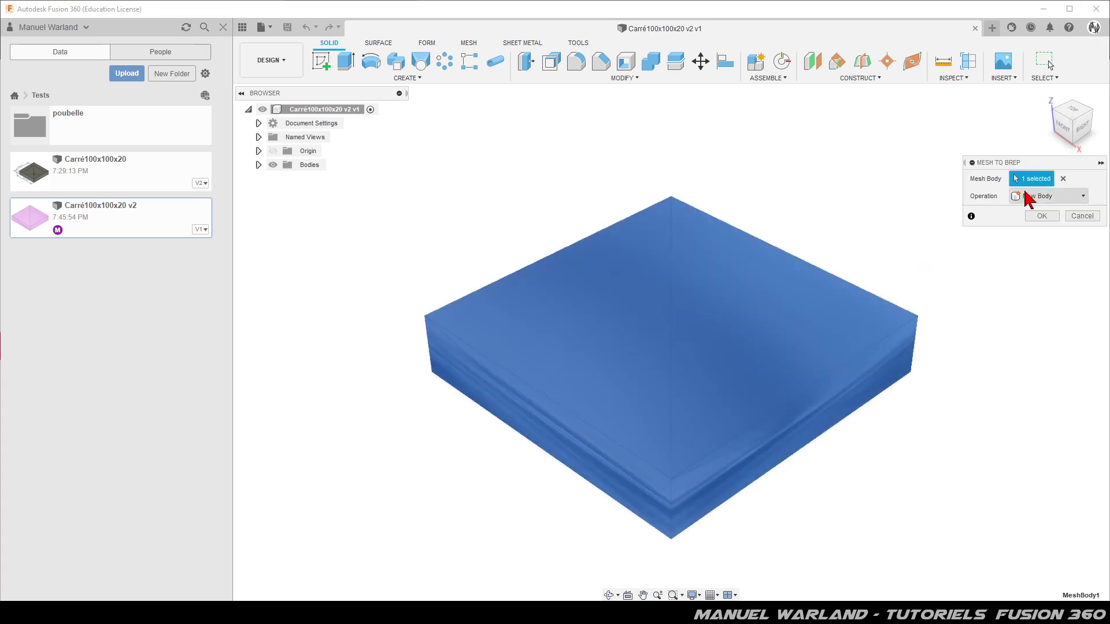
pyautogui.click(1041, 216)
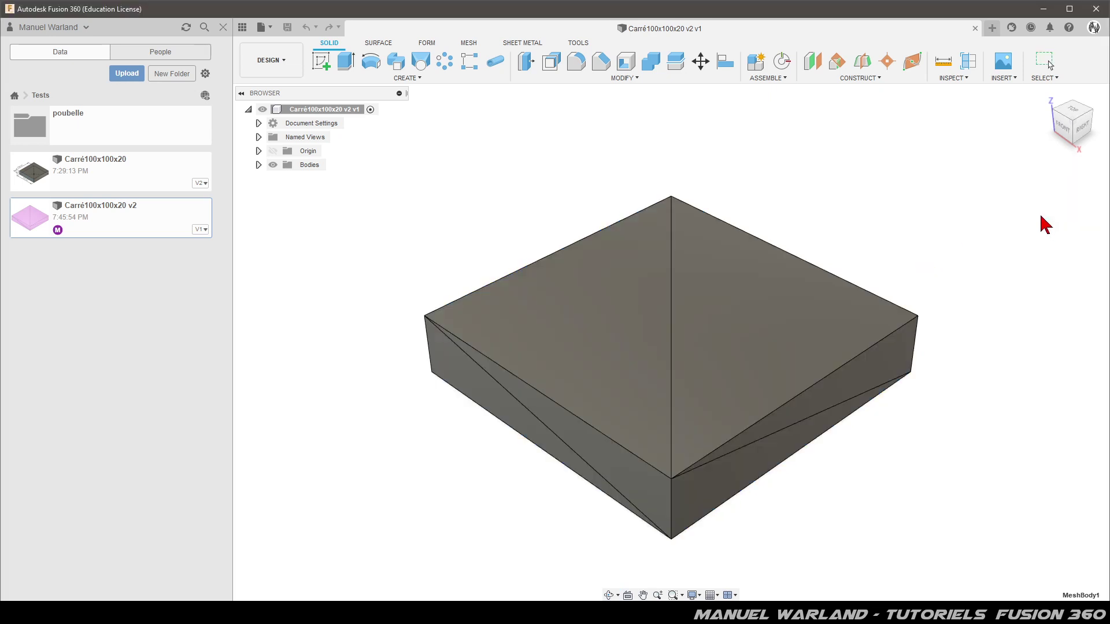
# Measure the solid's top edge (1000 mm) and vertical edge (200 mm).
pyautogui.click(942, 65)
pyautogui.click(819, 268)
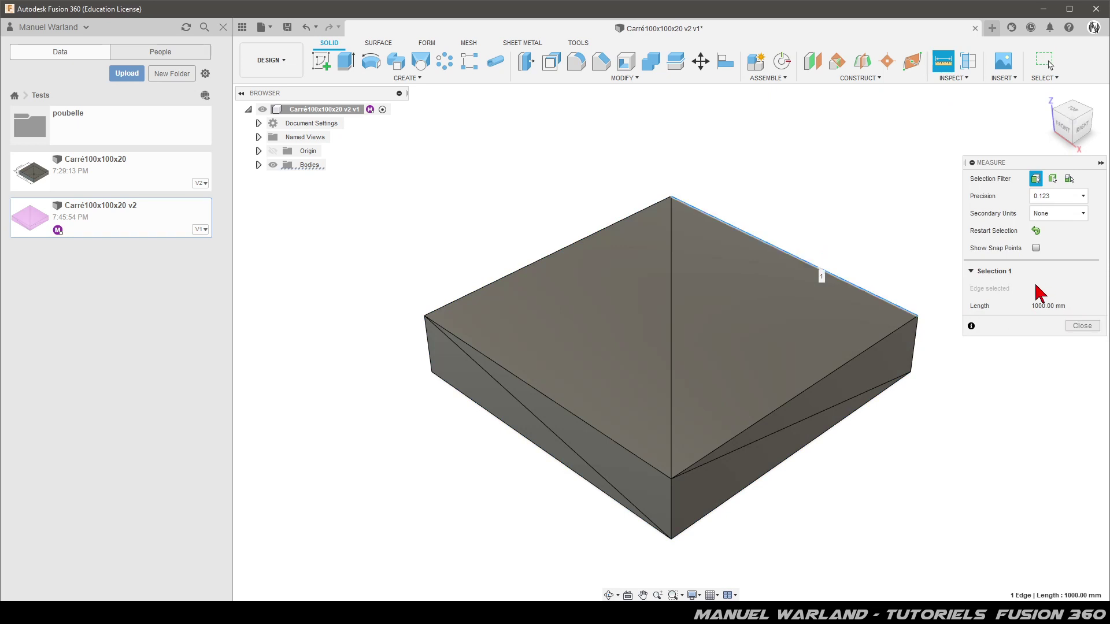
pyautogui.click(1082, 326)
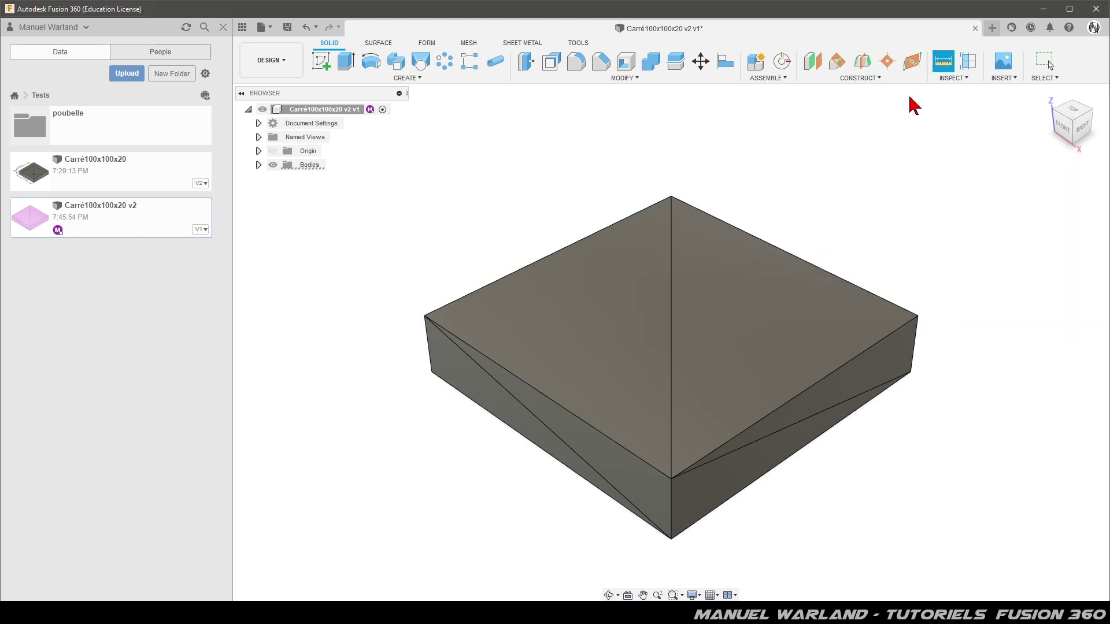
pyautogui.press('i')
pyautogui.click(914, 346)
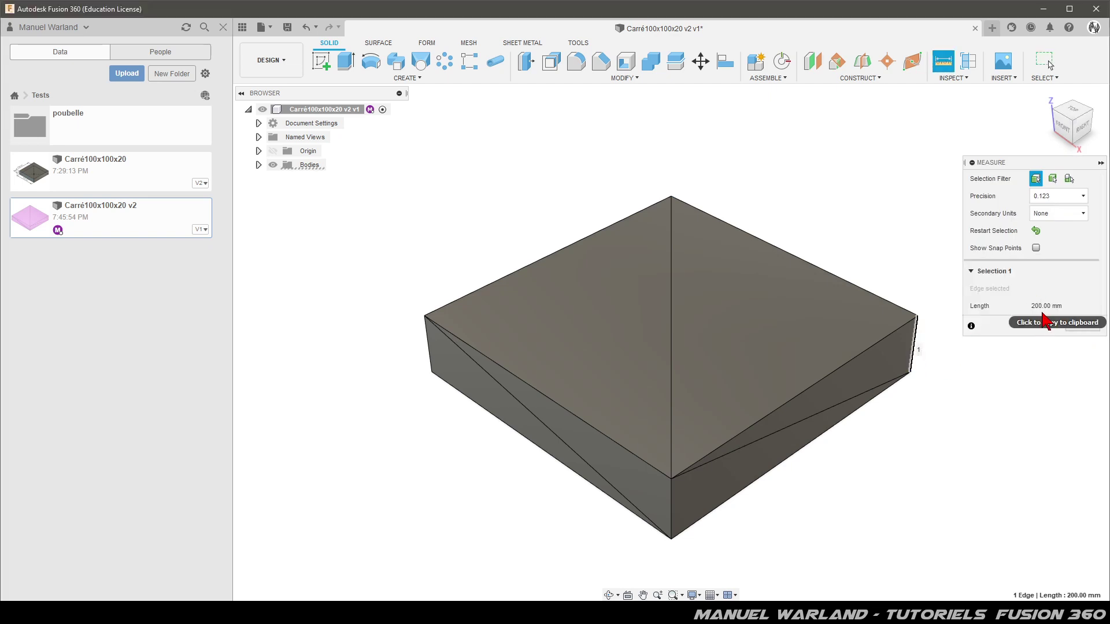
pyautogui.click(1087, 326)
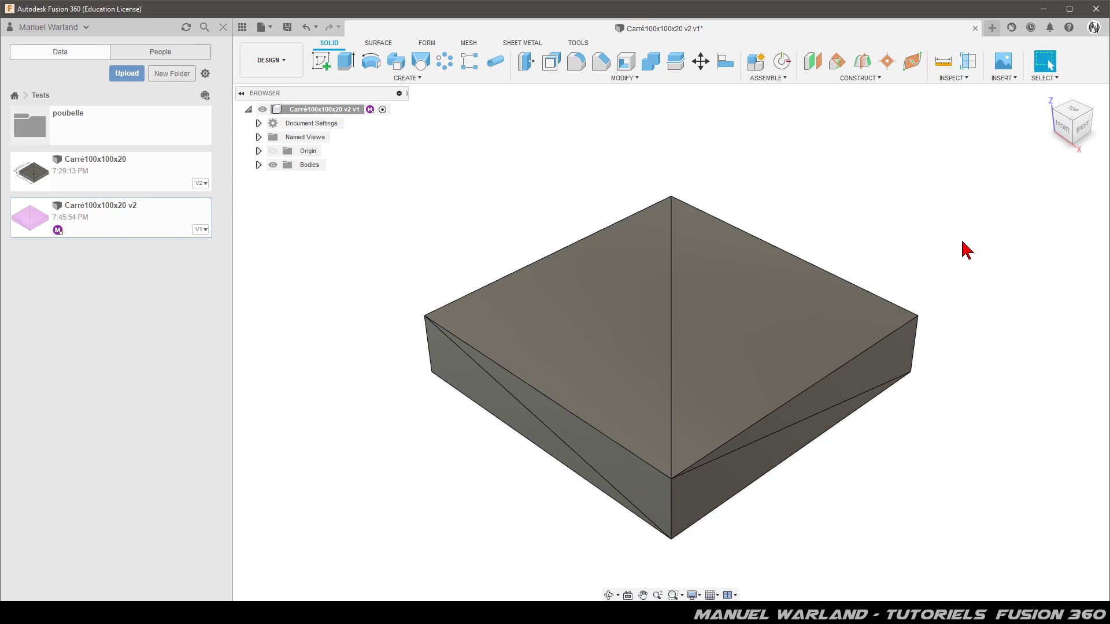
# Expand Bodies and select the converted solid Body1 for modification.
pyautogui.click(258, 165)
pyautogui.click(318, 192)
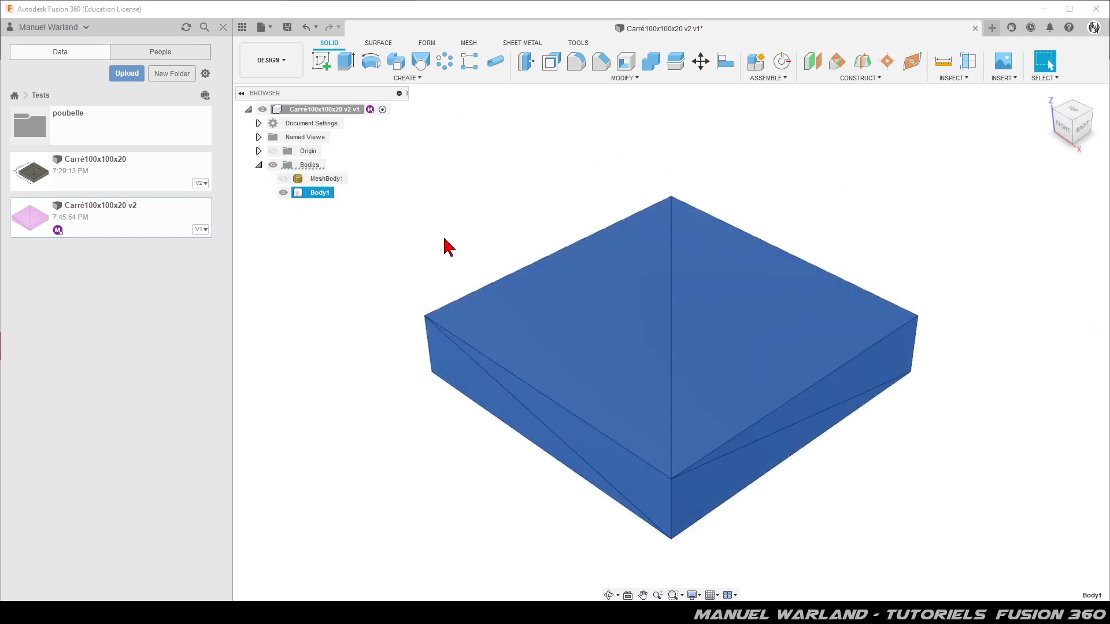
pyautogui.click(623, 78)
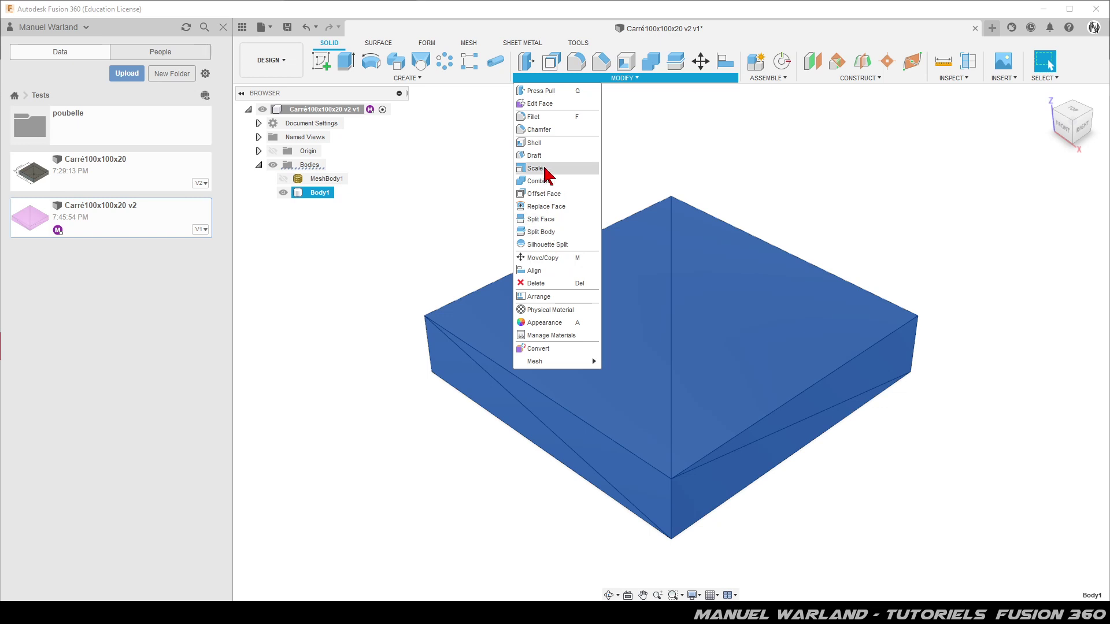
# Scale the solid Body1 by a factor of 0.10.
pyautogui.click(635, 183)
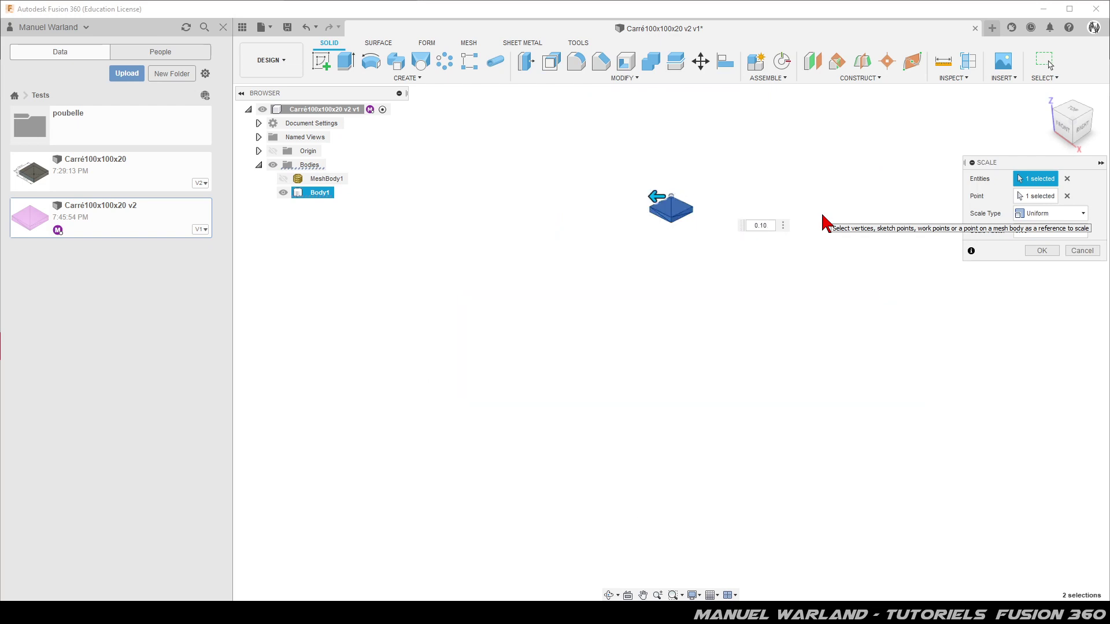
pyautogui.press('Return')
pyautogui.scroll(5, 677, 173)
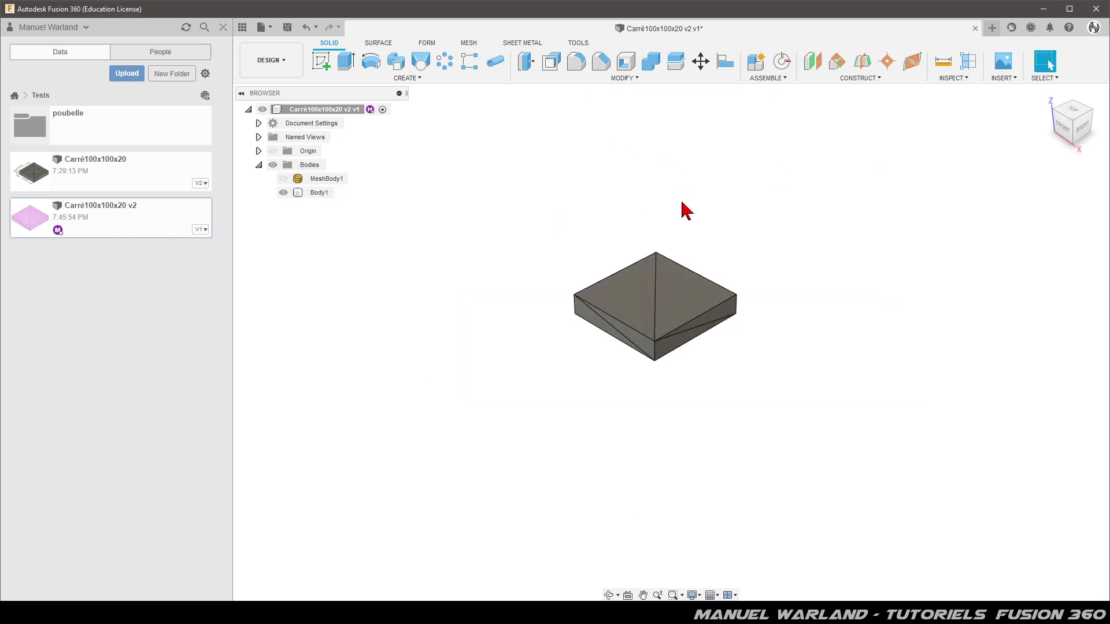
pyautogui.scroll(2, 685, 210)
pyautogui.scroll(2, 731, 173)
pyautogui.scroll(1, 731, 182)
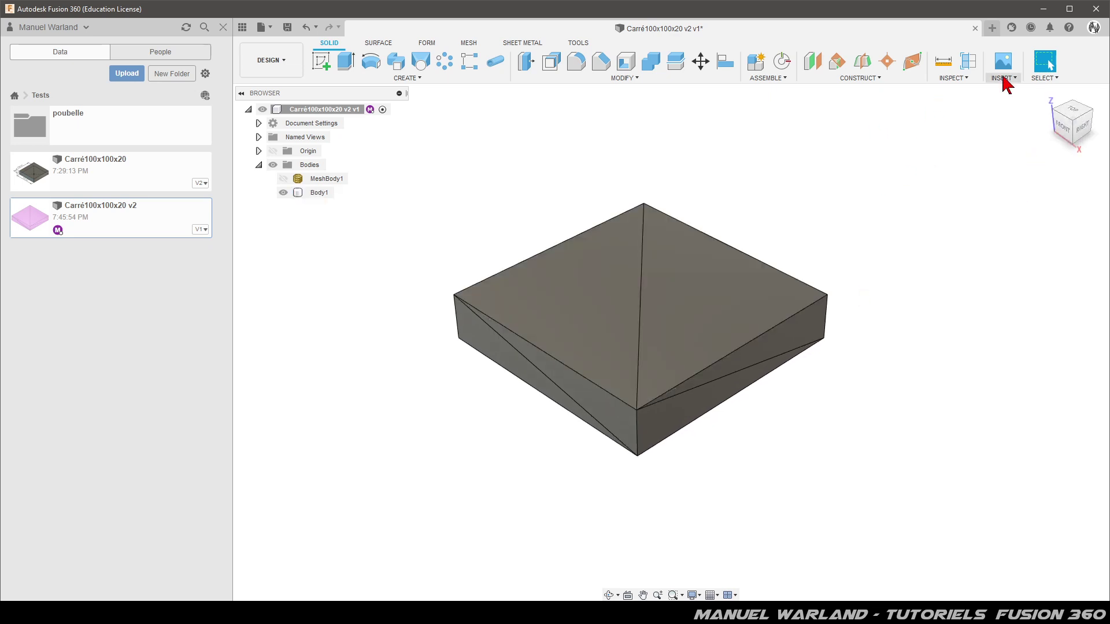
# Measure the scaled body's top edge, confirming it is 100.00 mm.
pyautogui.click(942, 62)
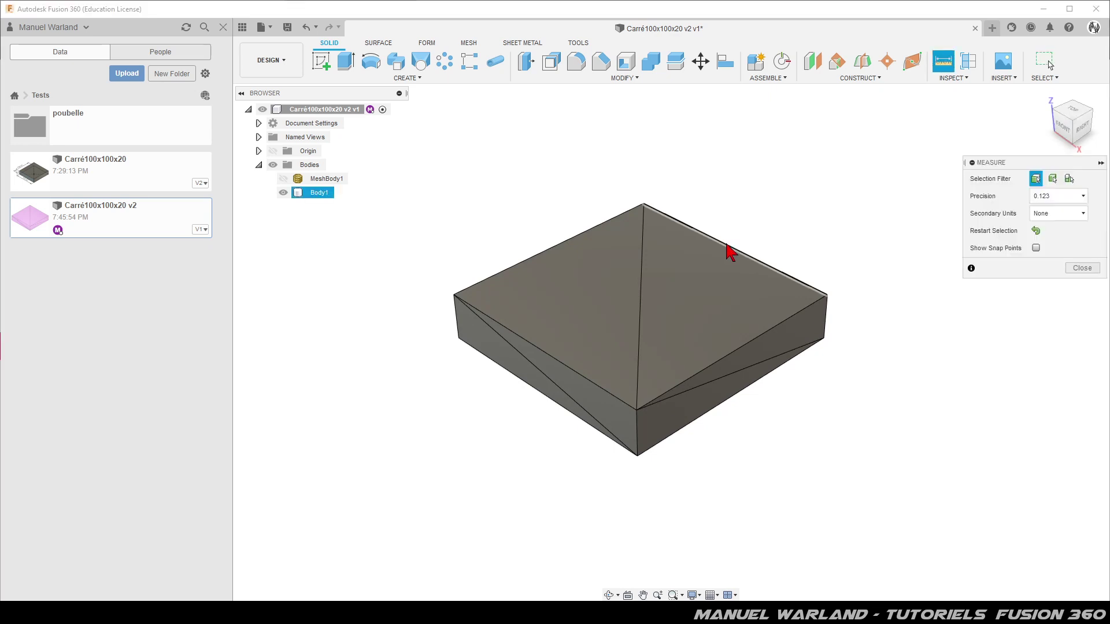
pyautogui.click(729, 251)
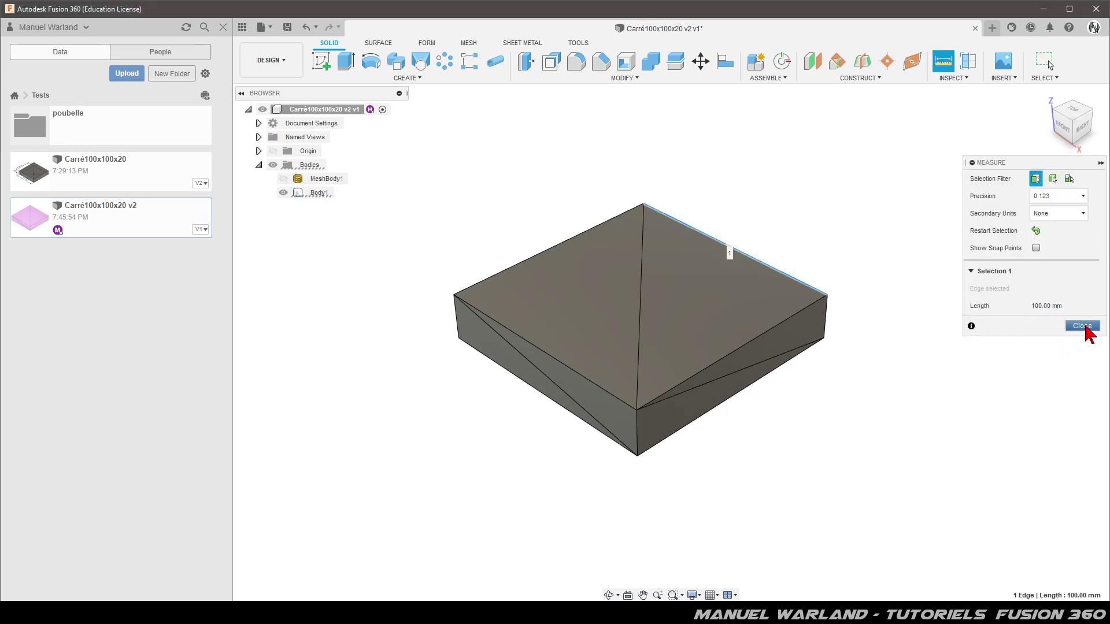
pyautogui.click(1082, 326)
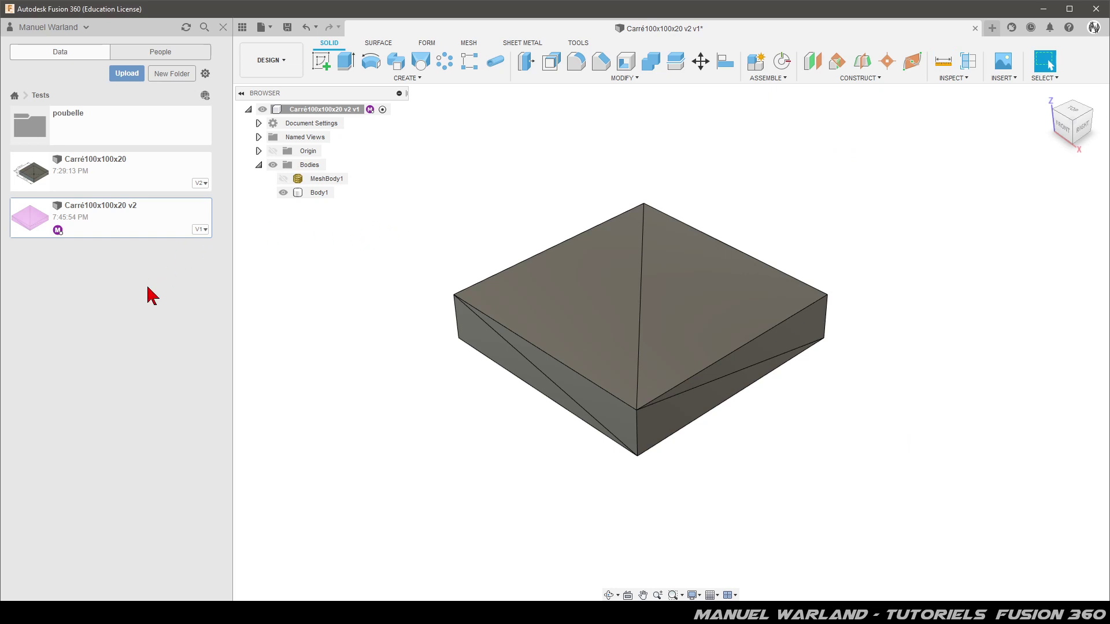
# Close Carré100x100x20 v2 without saving and start opening a file from the computer.
pyautogui.click(975, 28)
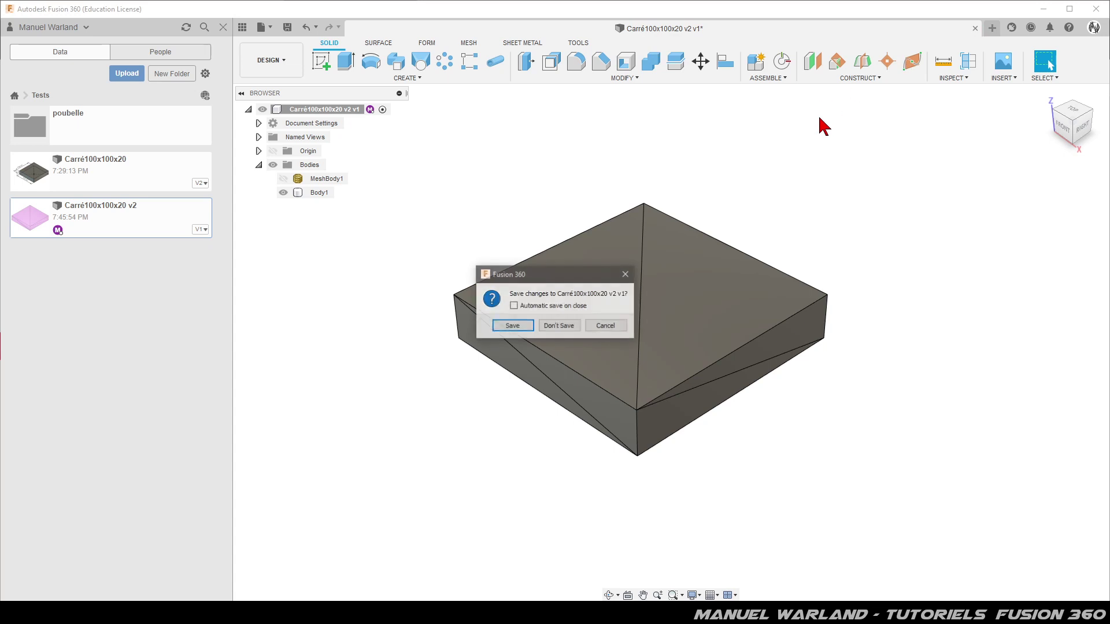
pyautogui.click(559, 326)
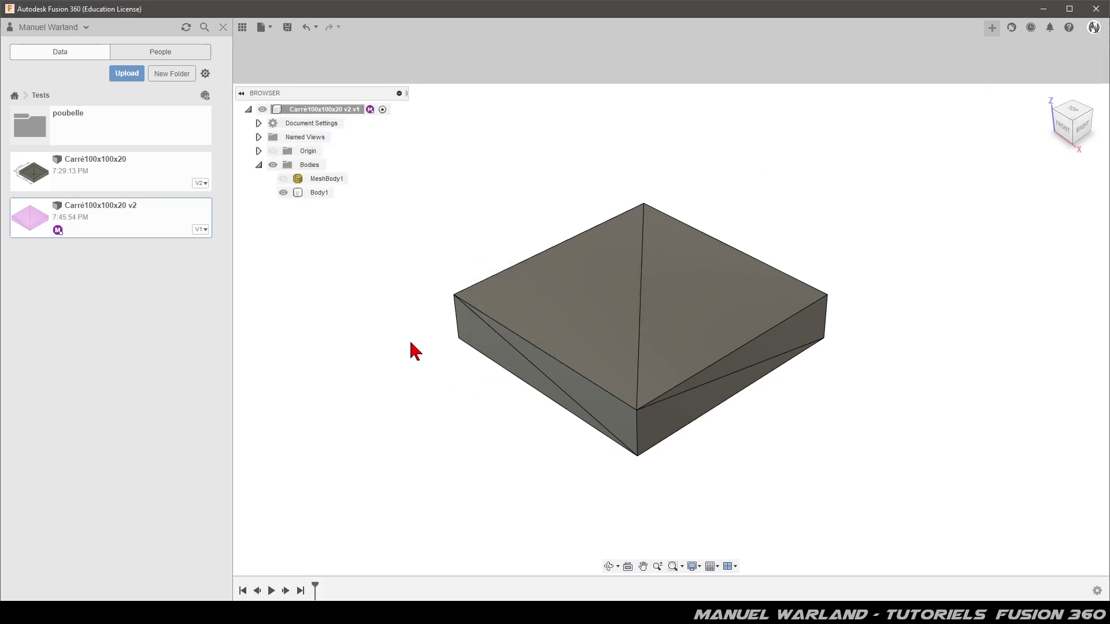
pyautogui.click(272, 30)
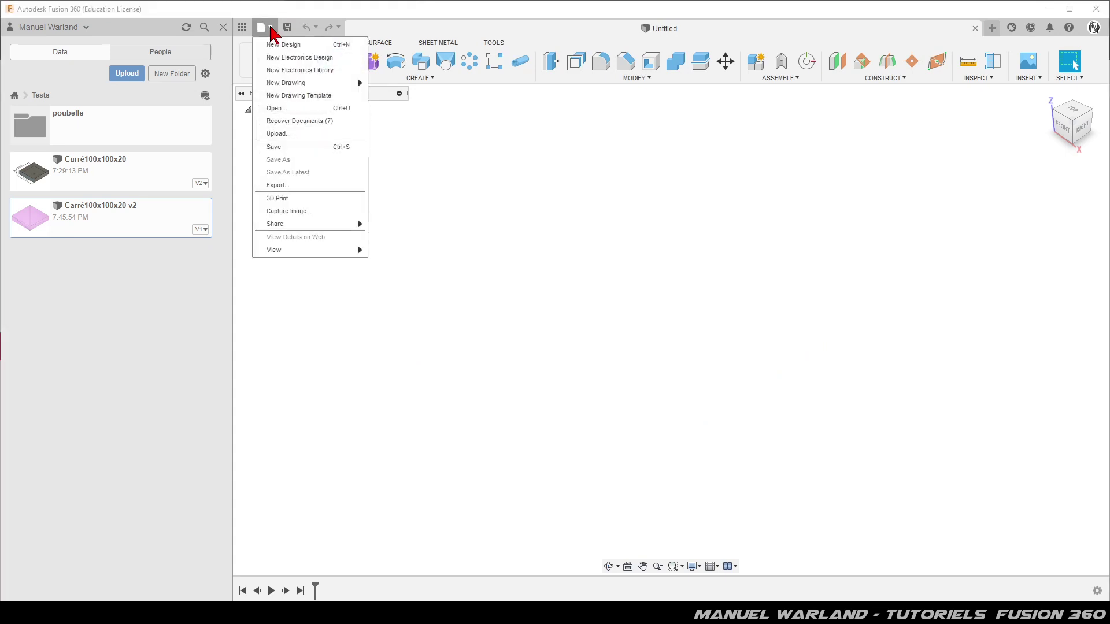
pyautogui.click(305, 113)
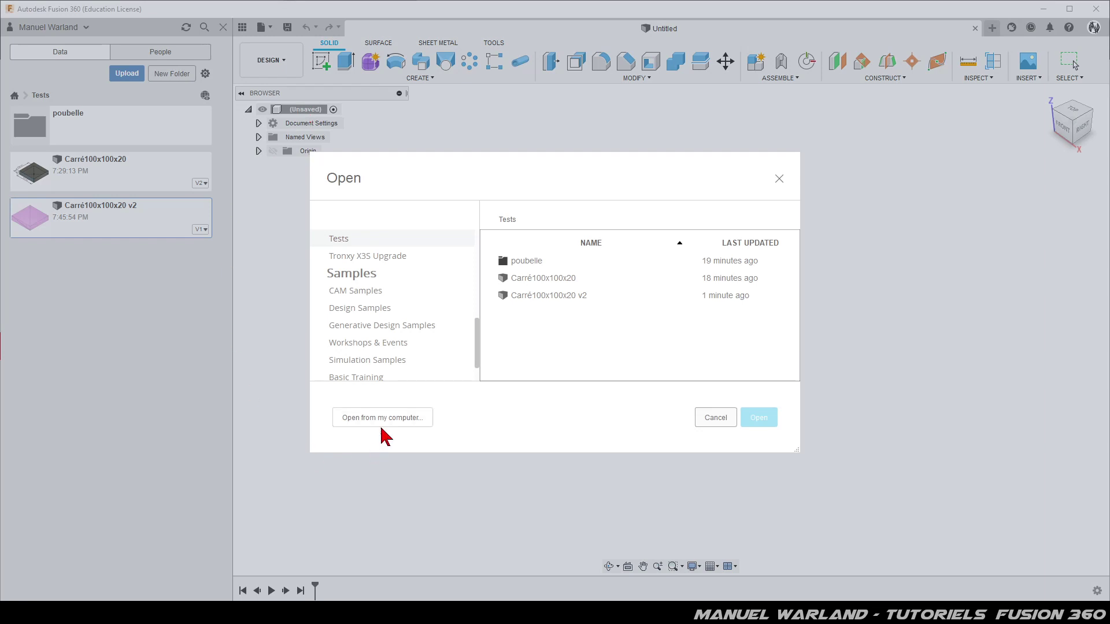
pyautogui.click(389, 416)
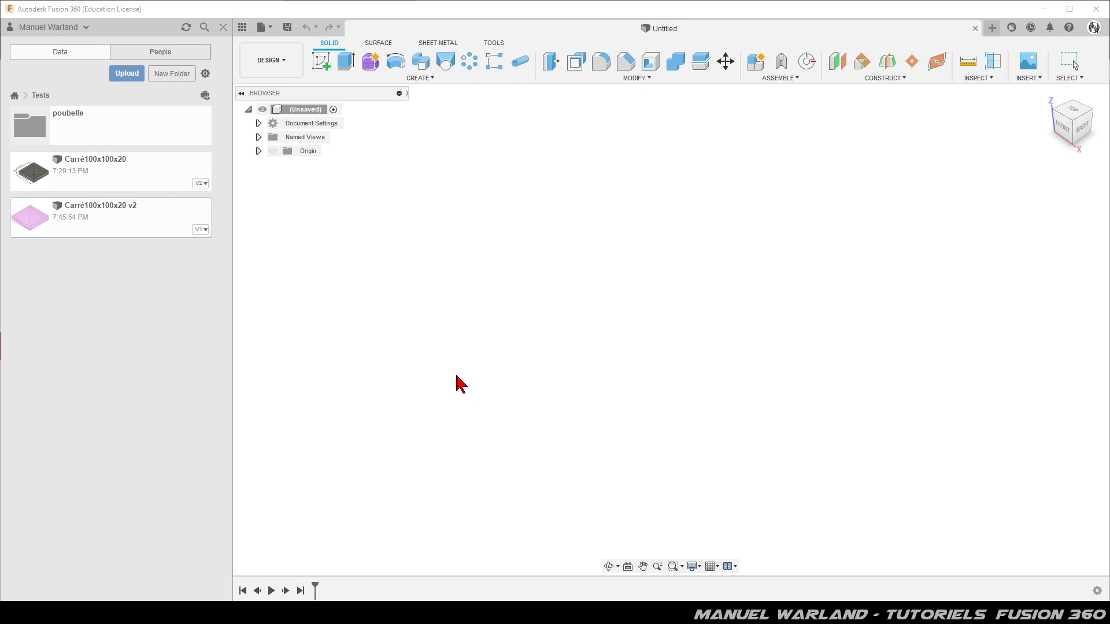
# Import the Carré100x100x20 v2 STL and convert its mesh body into a solid.
pyautogui.doubleClick(523, 116)
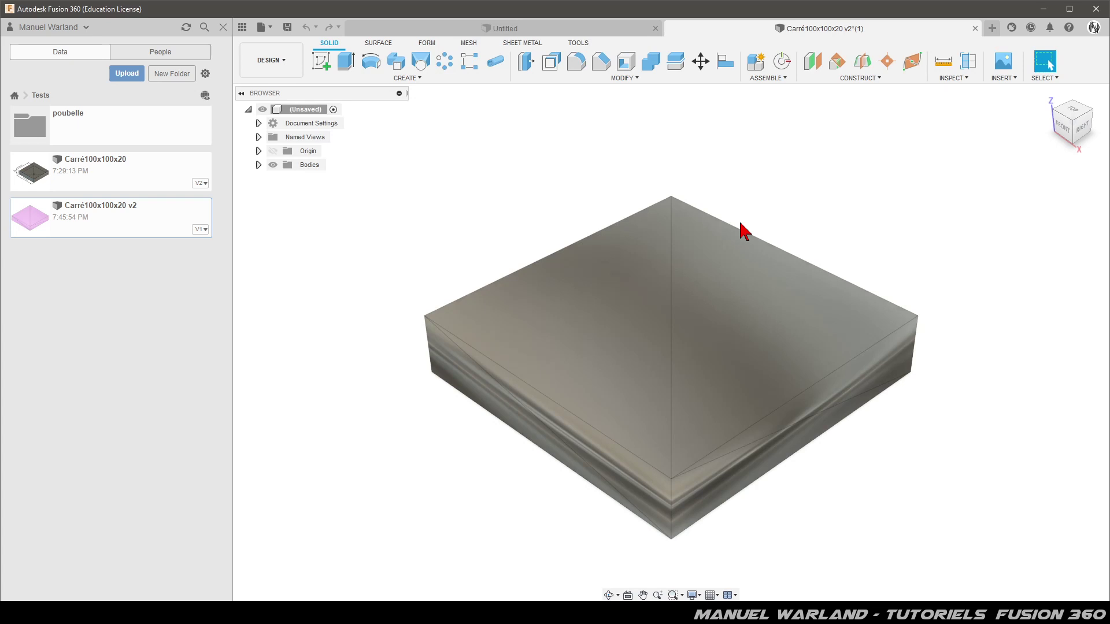
pyautogui.click(632, 322)
pyautogui.rightClick(632, 322)
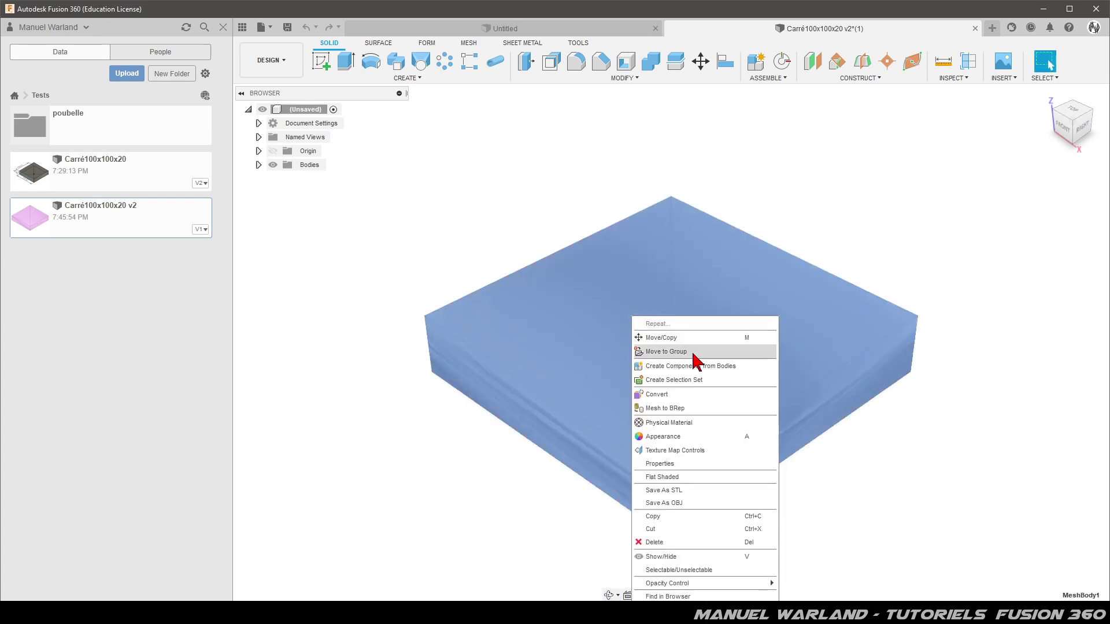
pyautogui.click(680, 405)
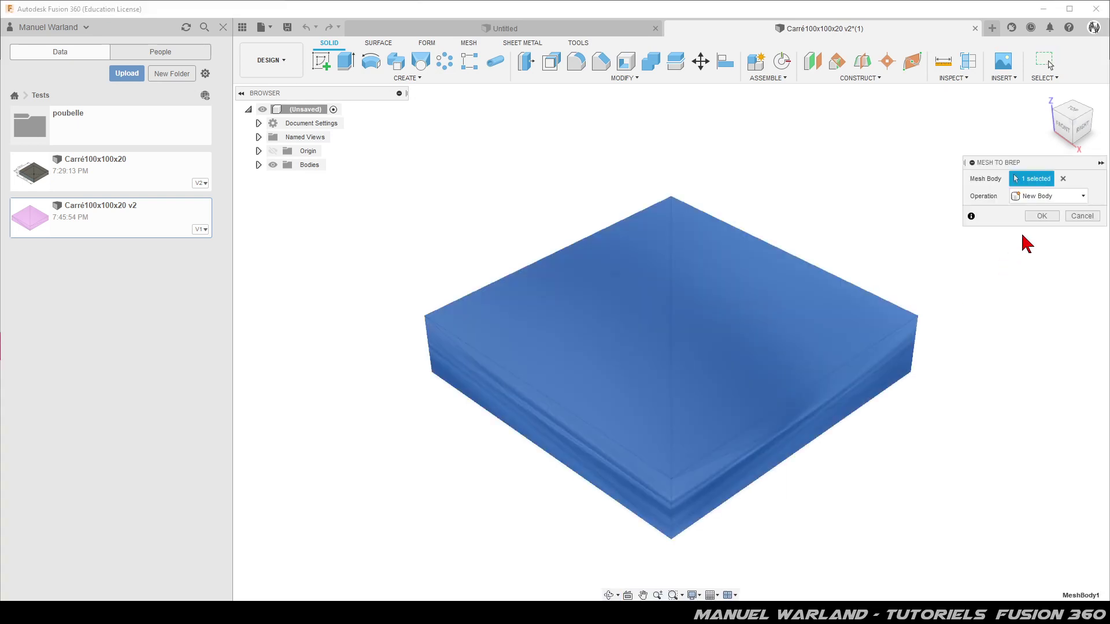
pyautogui.click(1040, 218)
# Measure the converted solid's top edge, which reads 1000.00 mm.
pyautogui.click(945, 62)
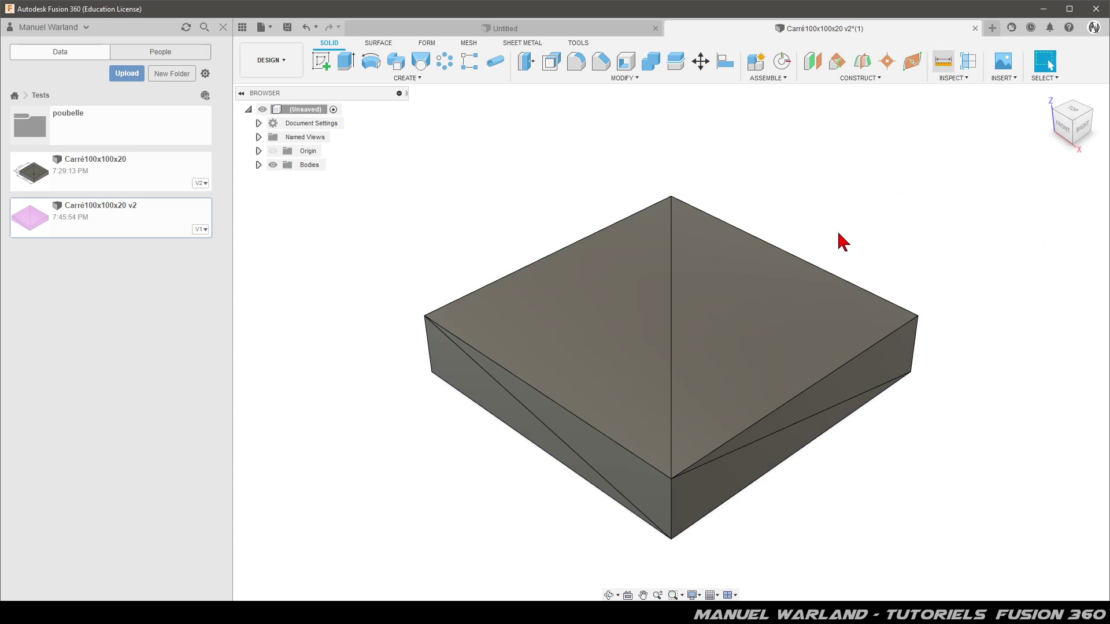
pyautogui.click(810, 268)
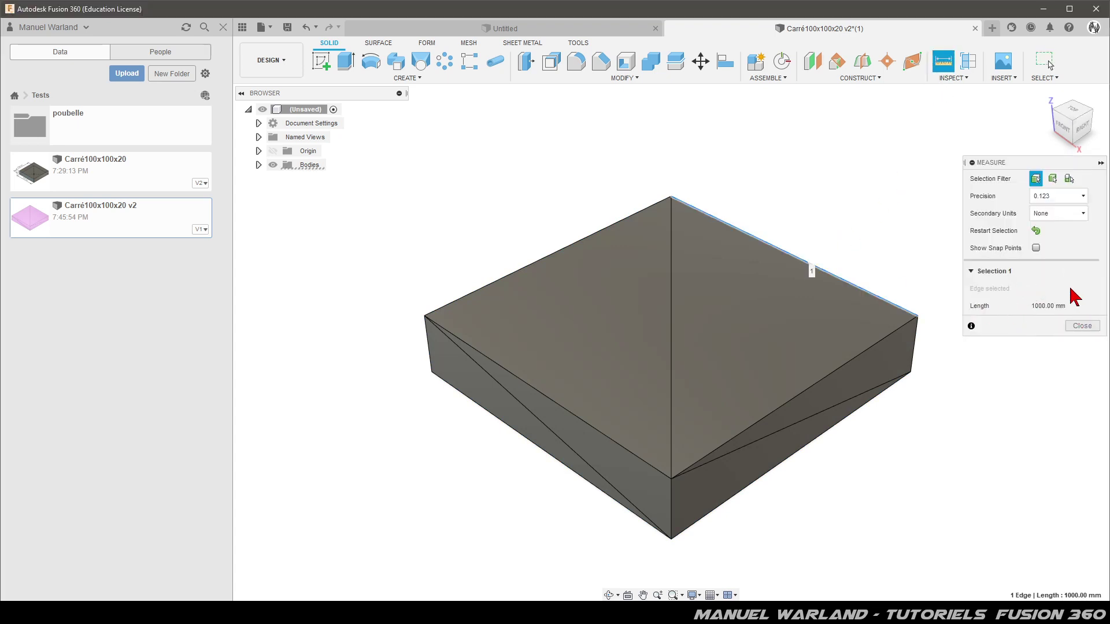
pyautogui.click(1092, 327)
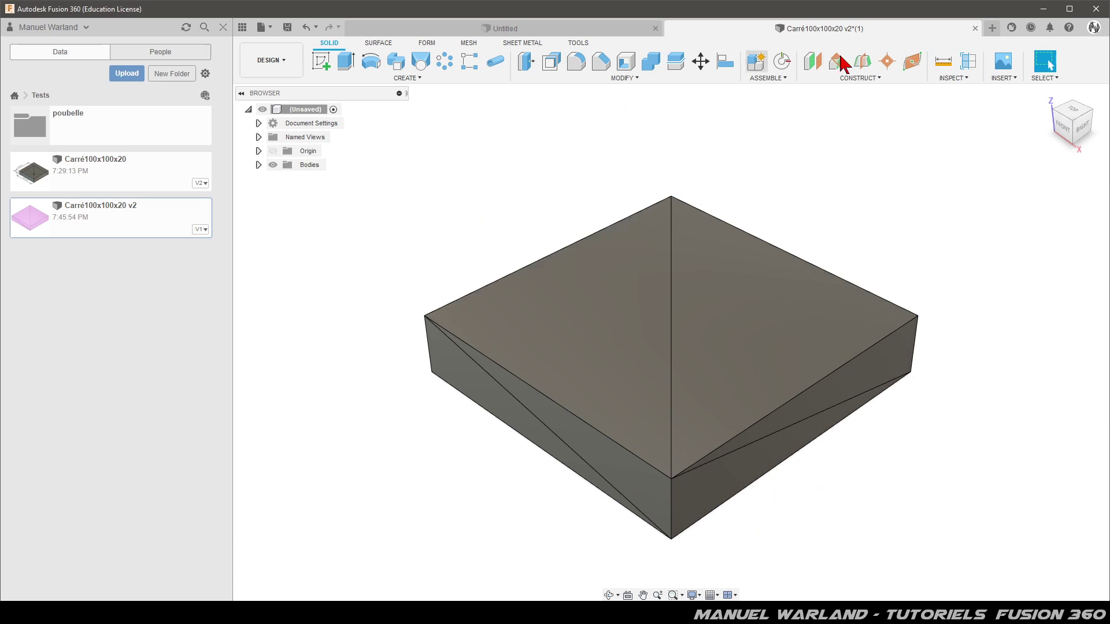
# Discard the imported design and reopen Carré100x100x20 v2 from the Tests project.
pyautogui.click(974, 28)
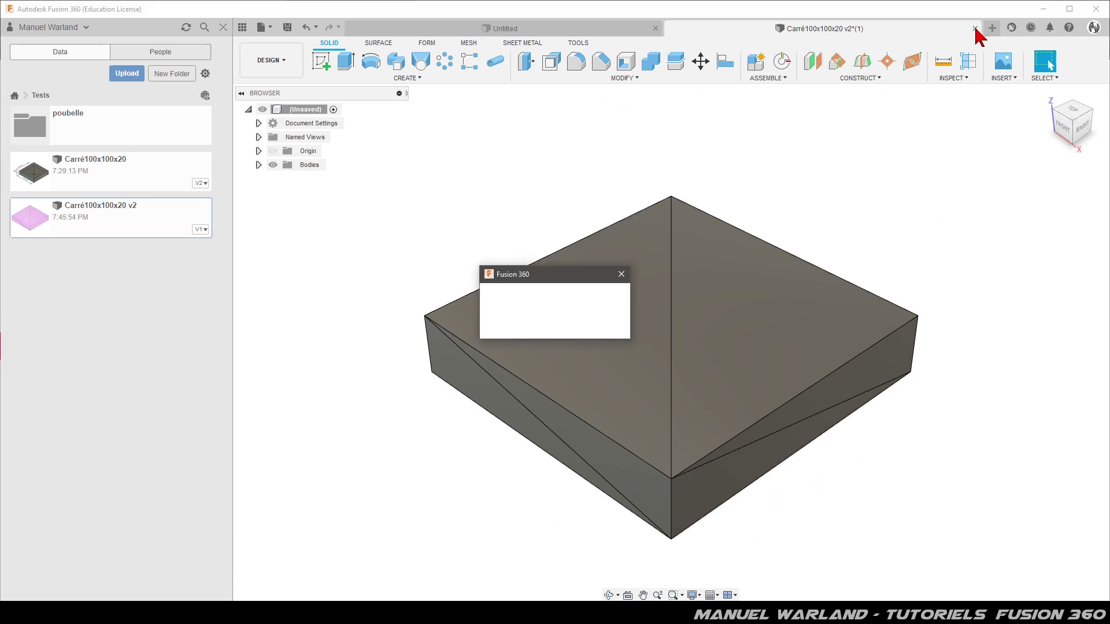
pyautogui.click(561, 322)
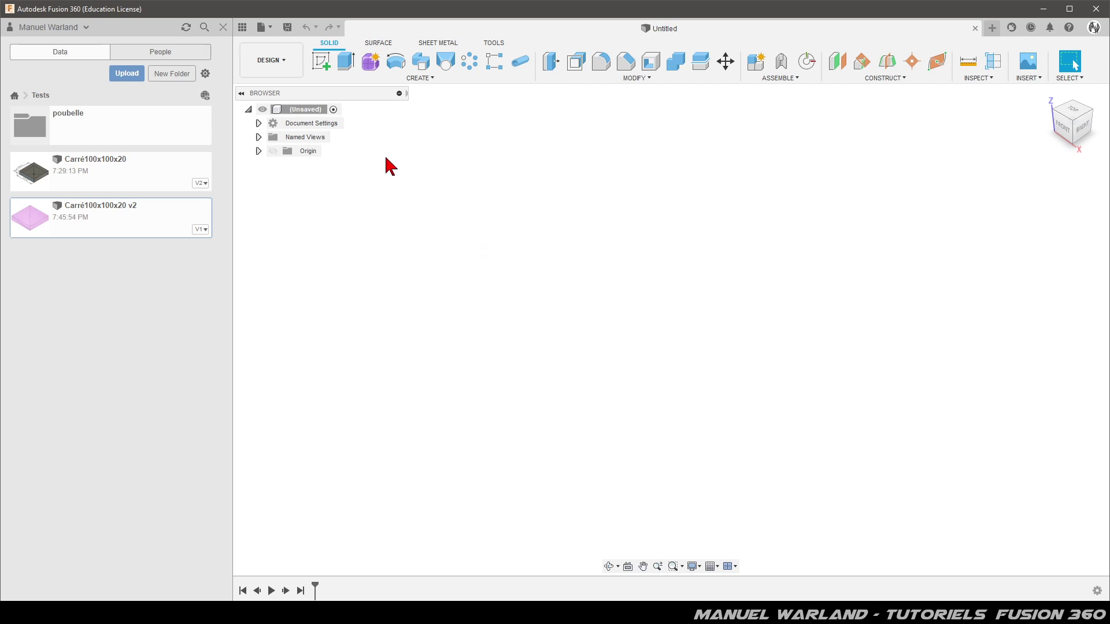
pyautogui.click(268, 28)
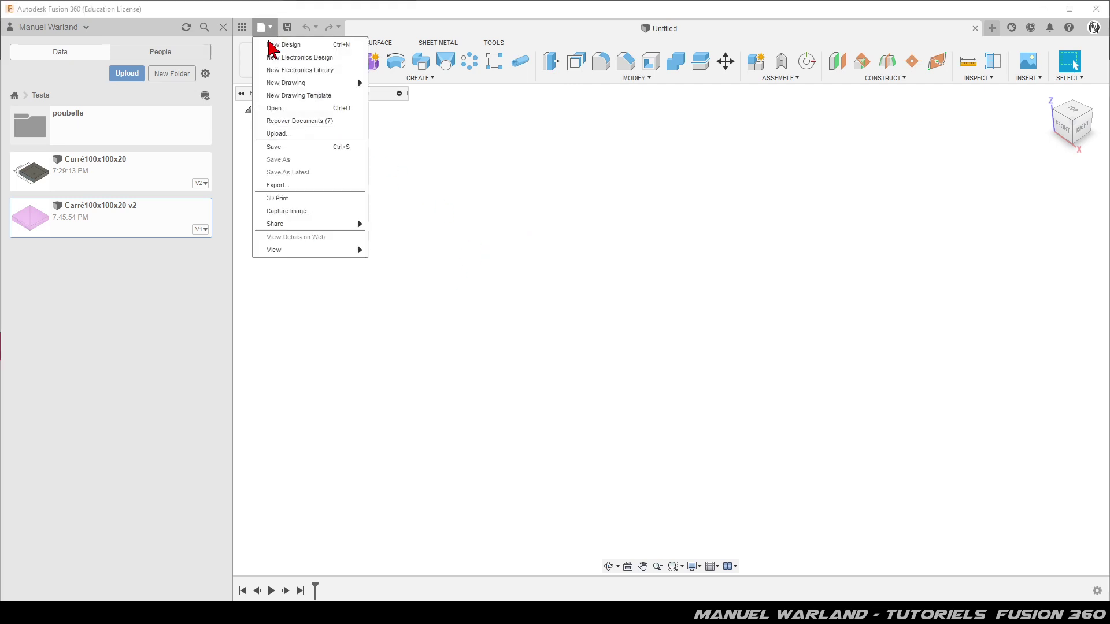
pyautogui.click(286, 108)
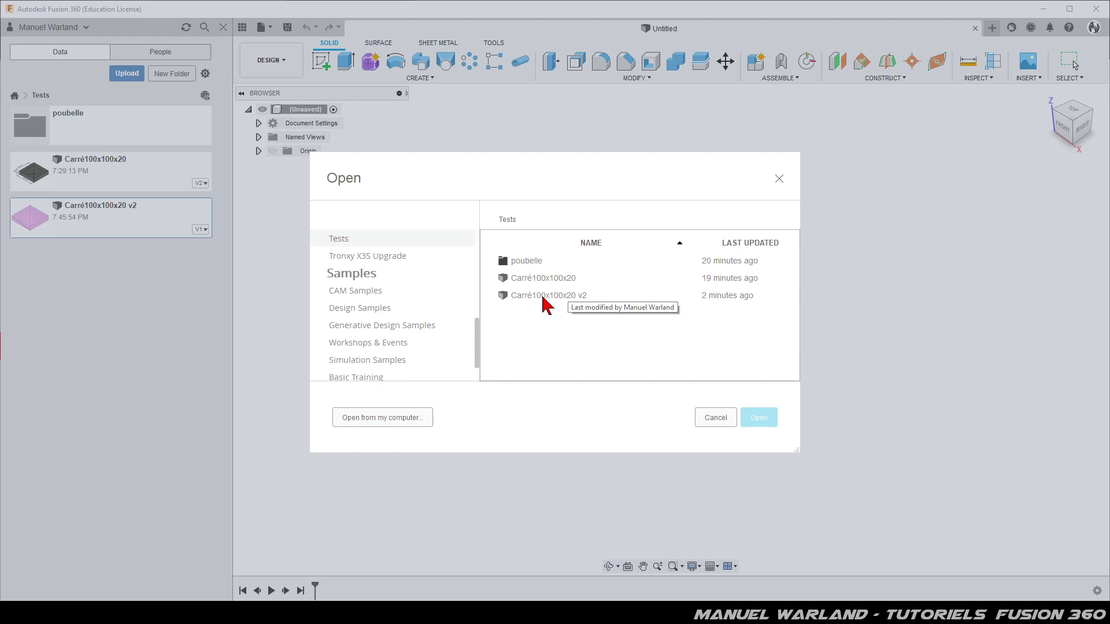
pyautogui.click(543, 300)
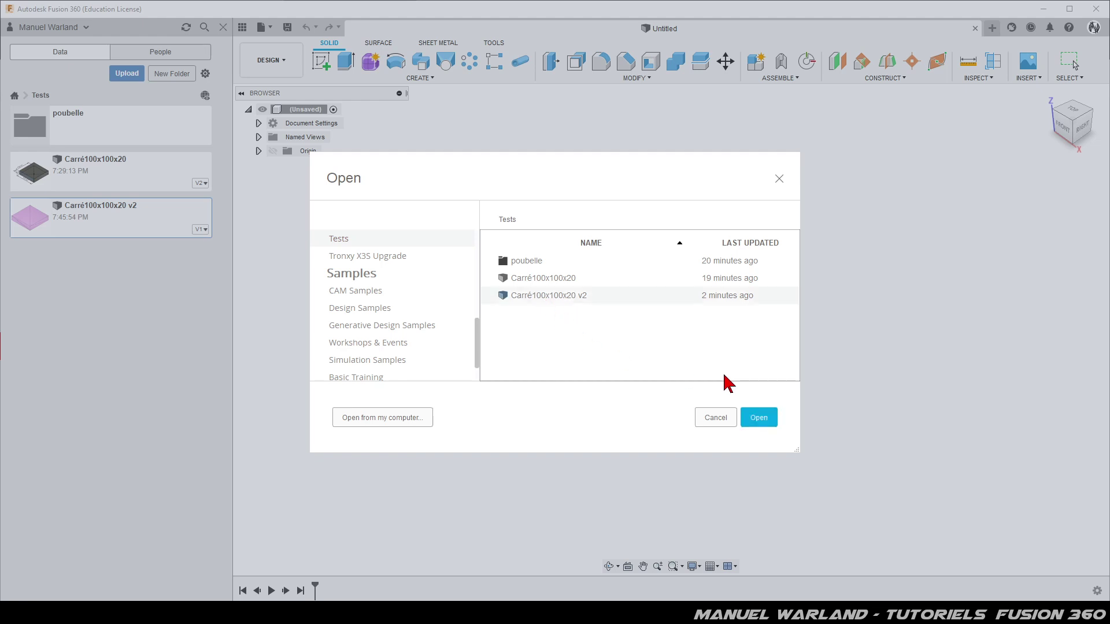
pyautogui.click(758, 417)
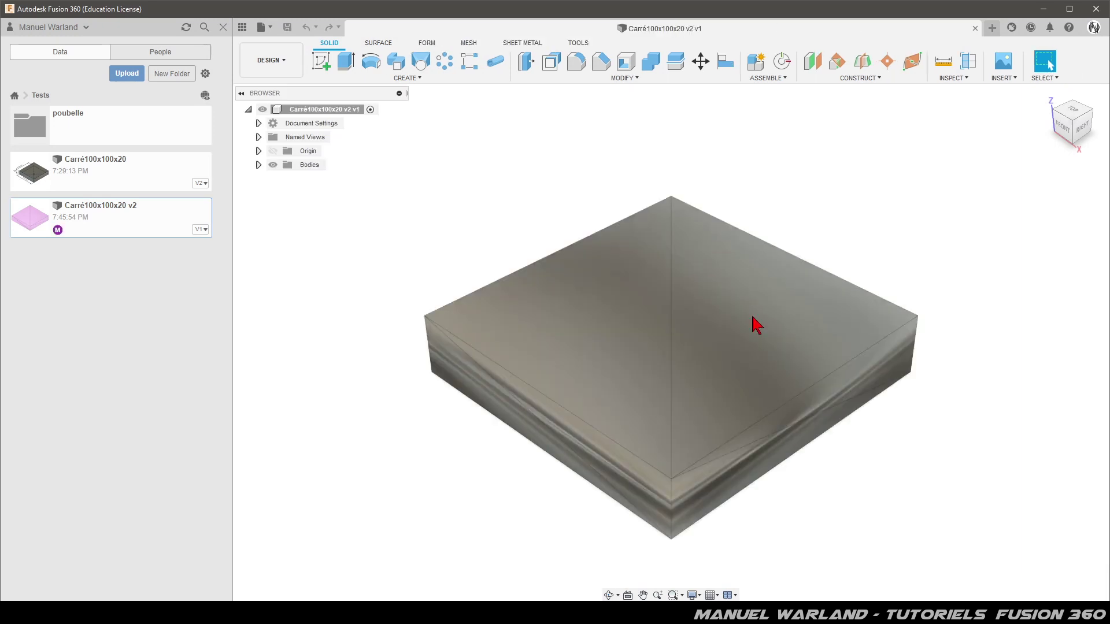
# Convert the reopened design's mesh body into a solid with Mesh to BRep.
pyautogui.click(733, 334)
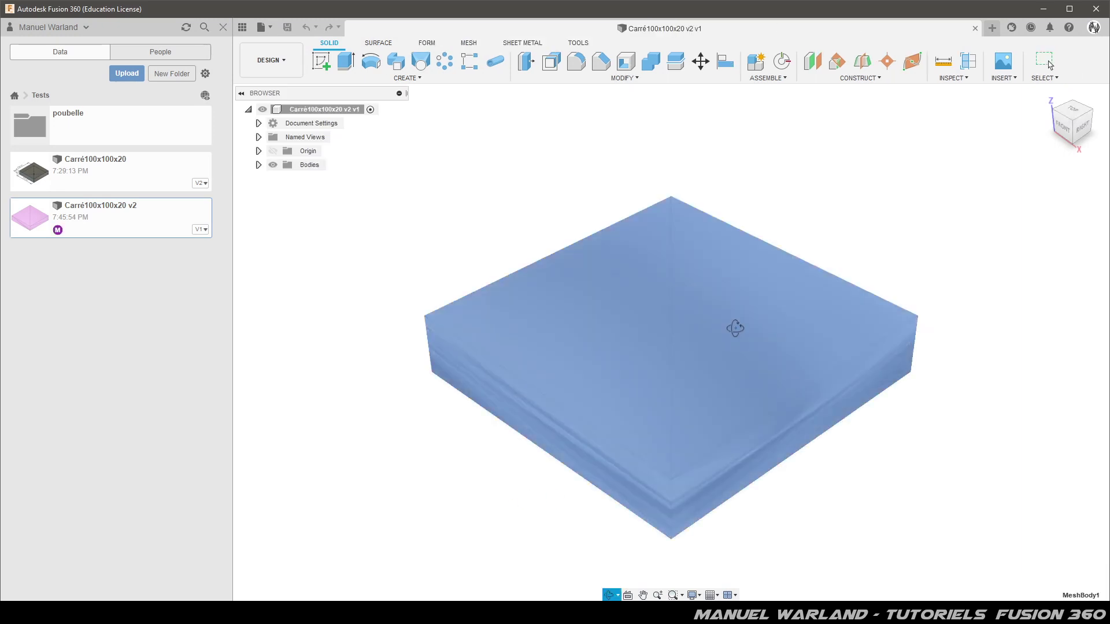
pyautogui.rightClick(735, 330)
pyautogui.click(784, 421)
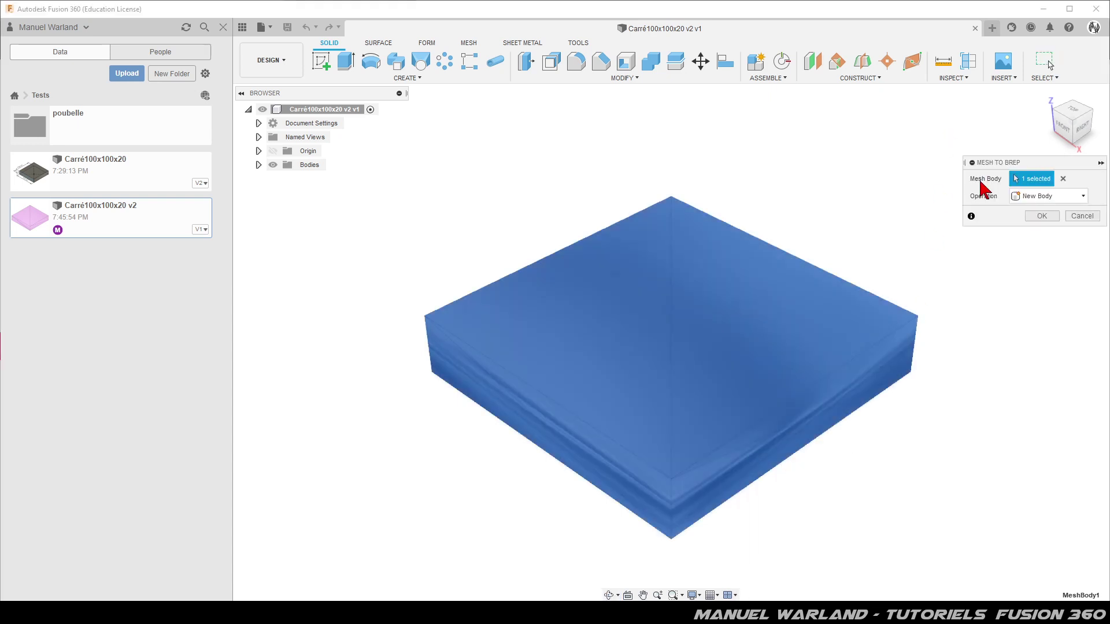
pyautogui.click(1043, 217)
# Measure the solid's top edge at 1000.00 mm, then close the design.
pyautogui.click(943, 61)
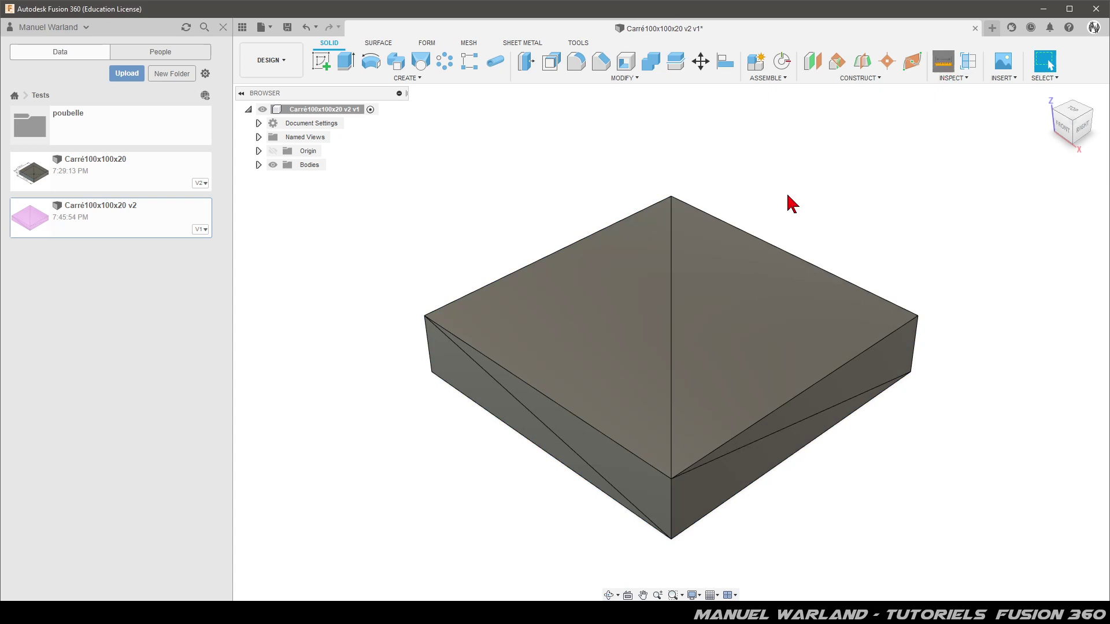
pyautogui.click(780, 256)
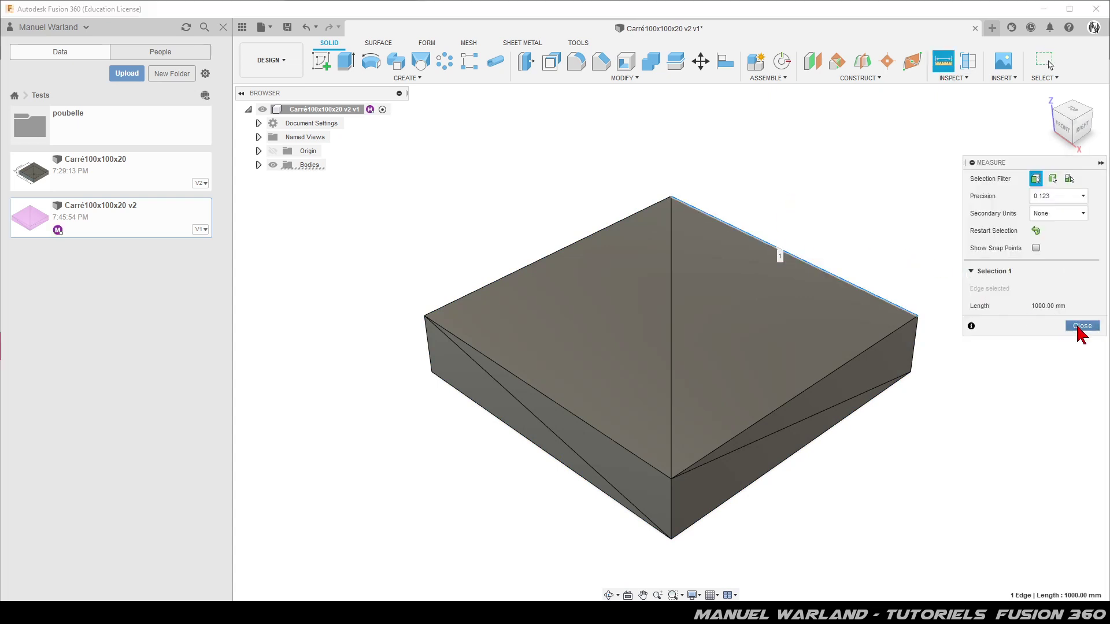
pyautogui.click(1079, 326)
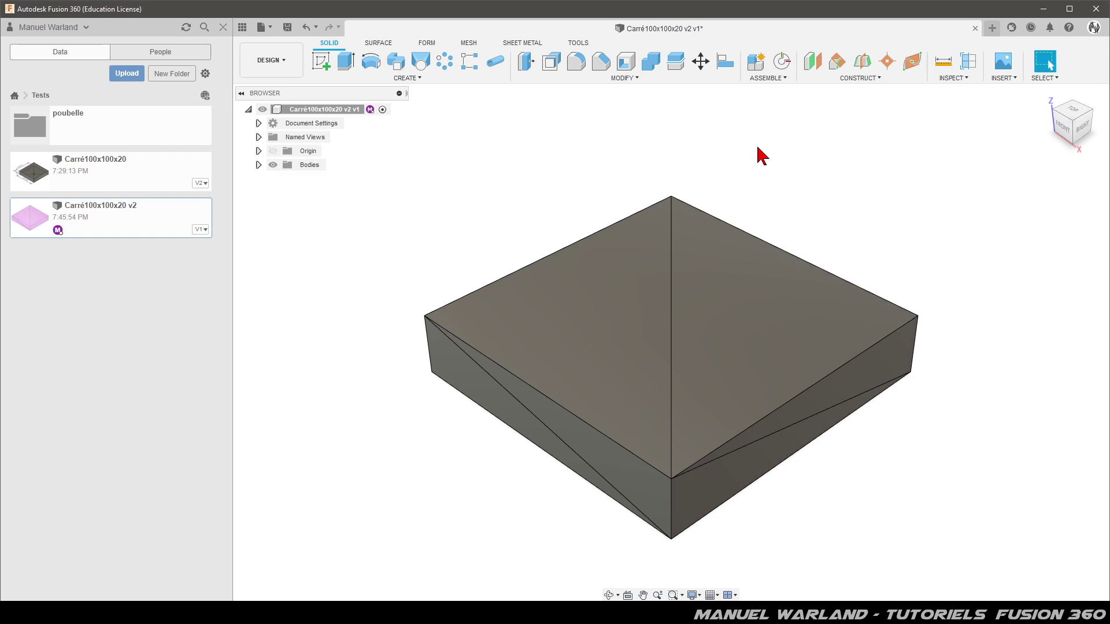
pyautogui.click(974, 29)
# Discard the converted design's changes and save the empty design as TestCarréSTL in Tests.
pyautogui.click(559, 326)
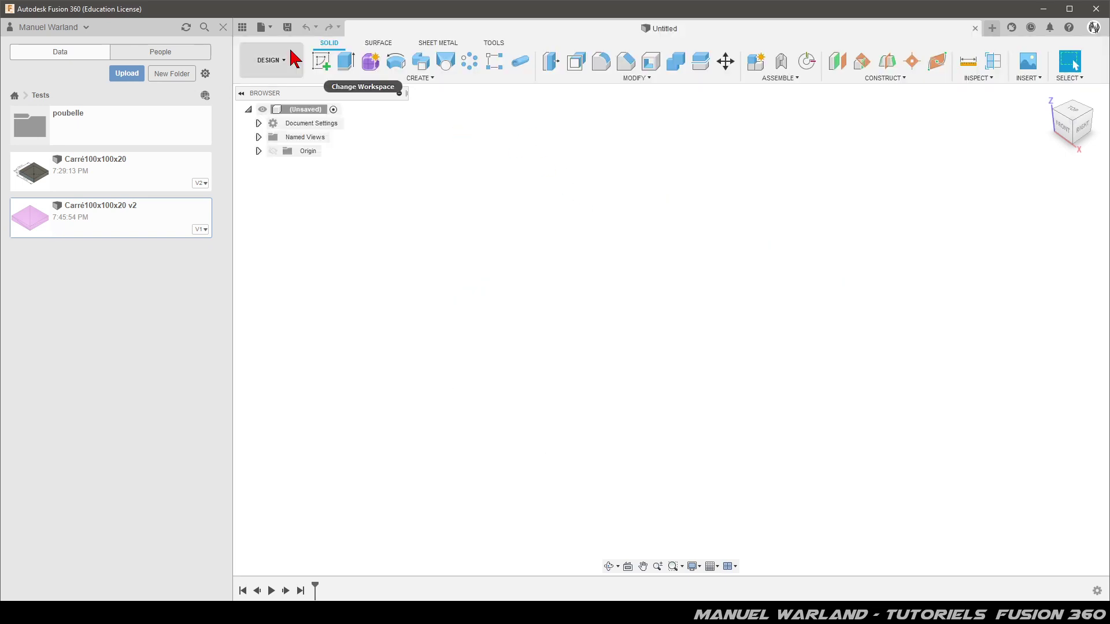
pyautogui.hotkey('ctrl', 's')
pyautogui.write('TestCarréSTL')
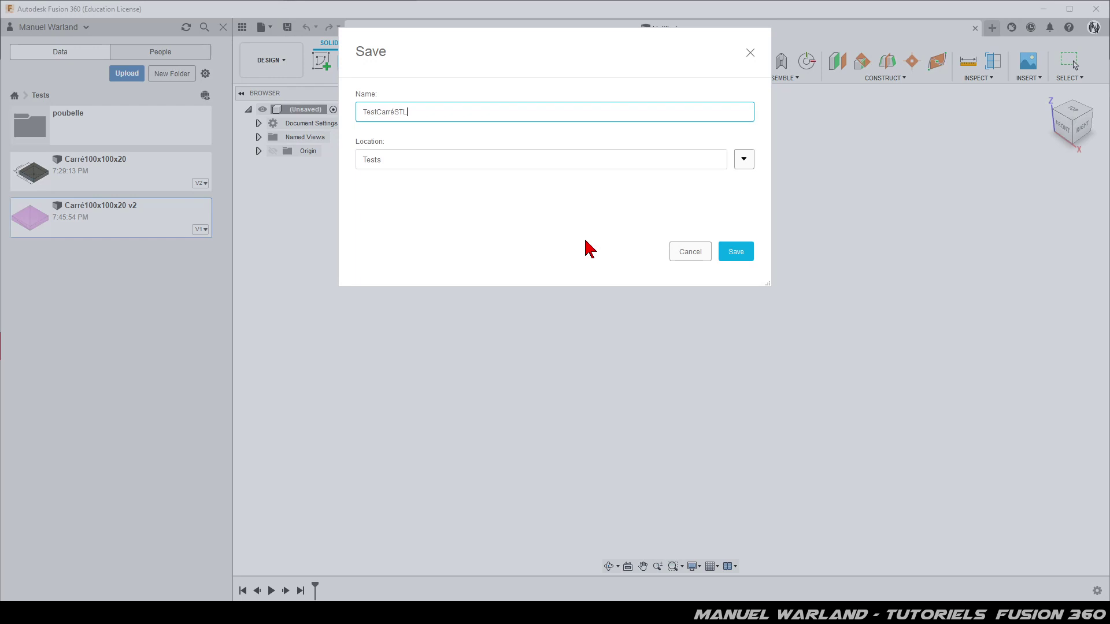
pyautogui.press('Return')
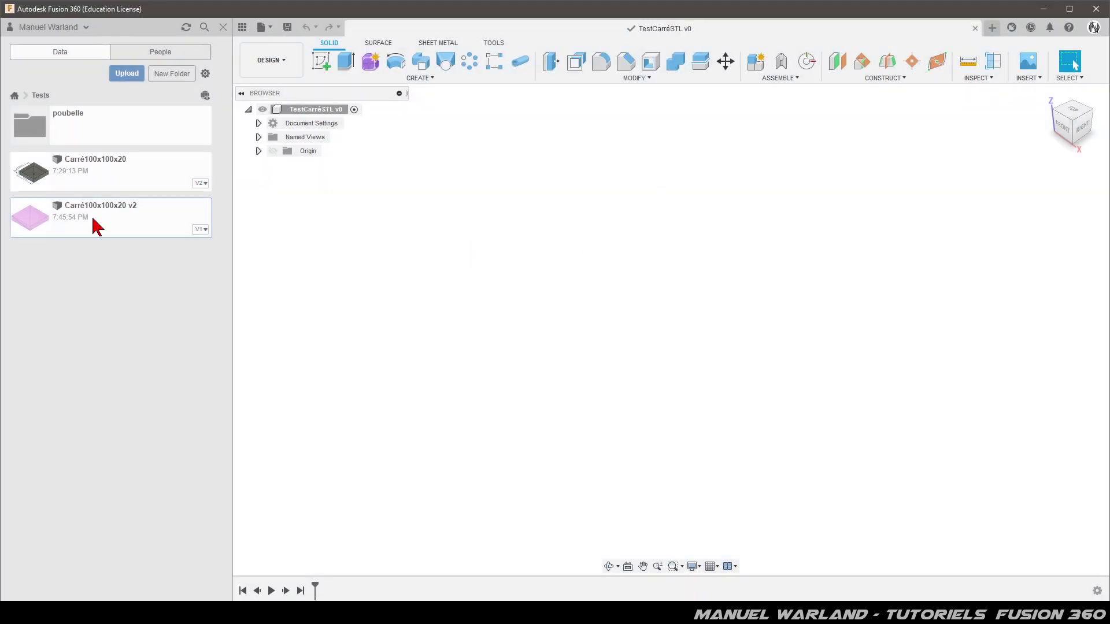
# Insert Carré100x100x20 v2 into TestCarréSTL as a linked component at its original position.
pyautogui.rightClick(132, 227)
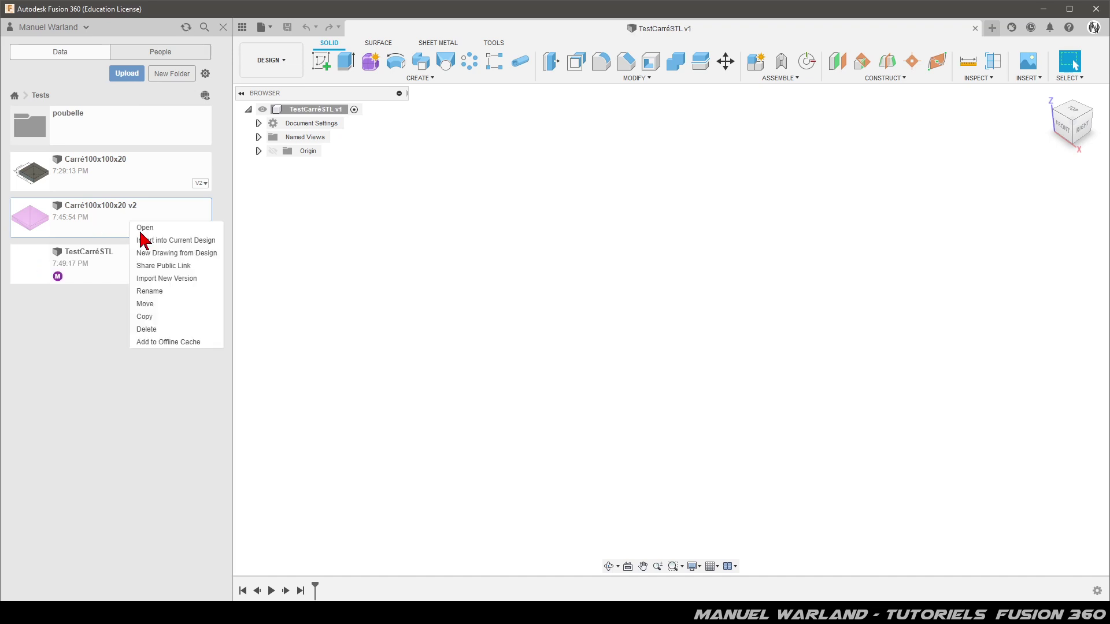
pyautogui.click(185, 240)
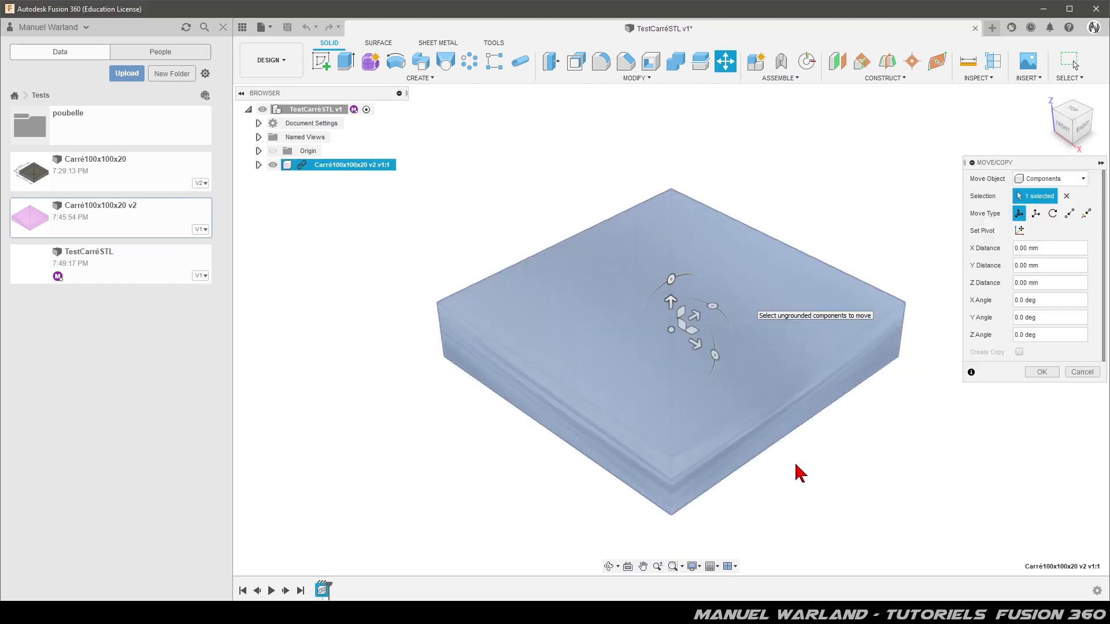
pyautogui.click(743, 263)
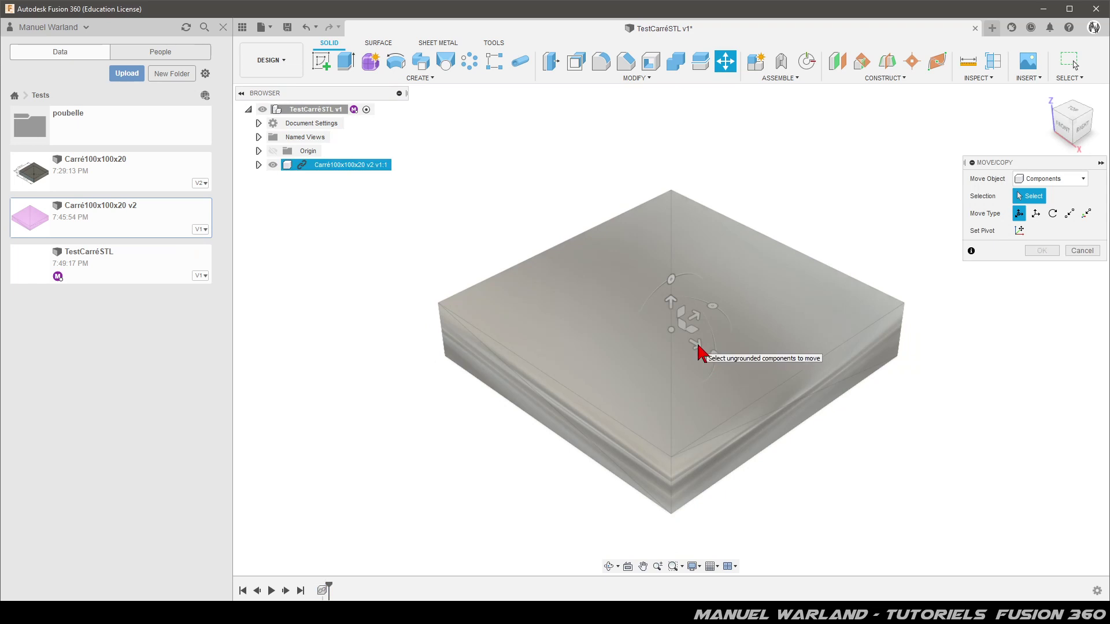
pyautogui.click(1049, 255)
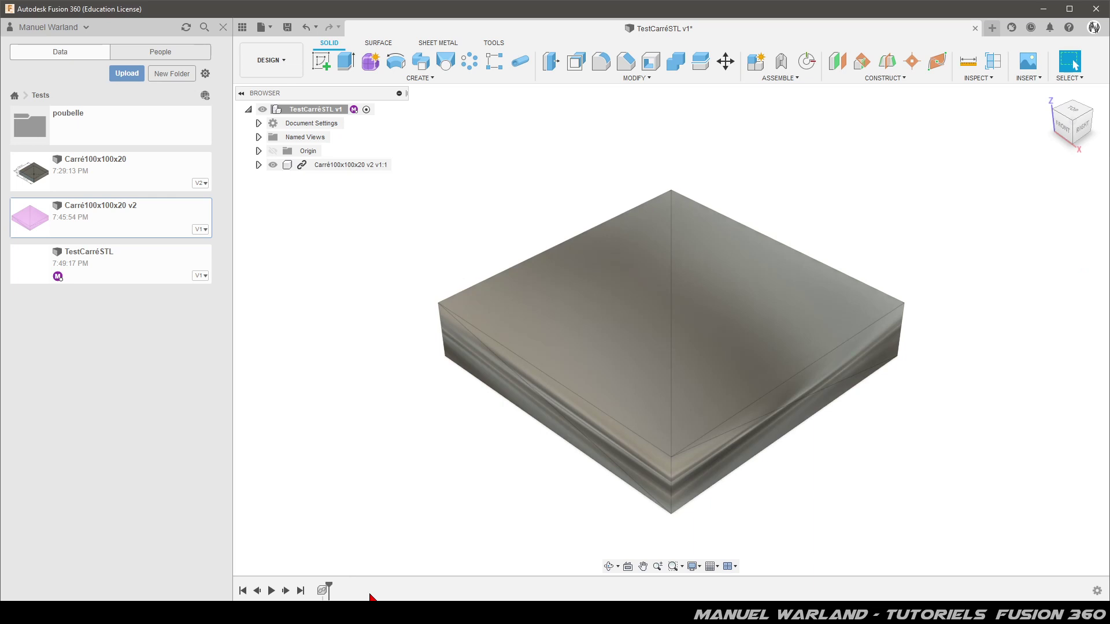
# Turn off design history capture for the TestCarréSTL root component.
pyautogui.rightClick(319, 112)
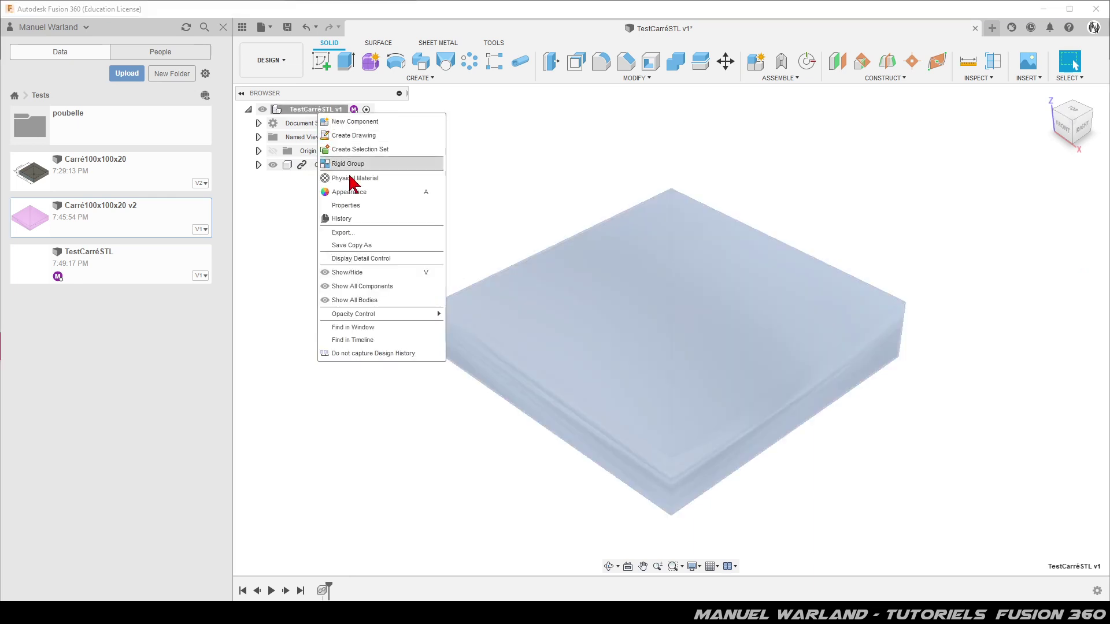
pyautogui.click(403, 353)
pyautogui.click(563, 323)
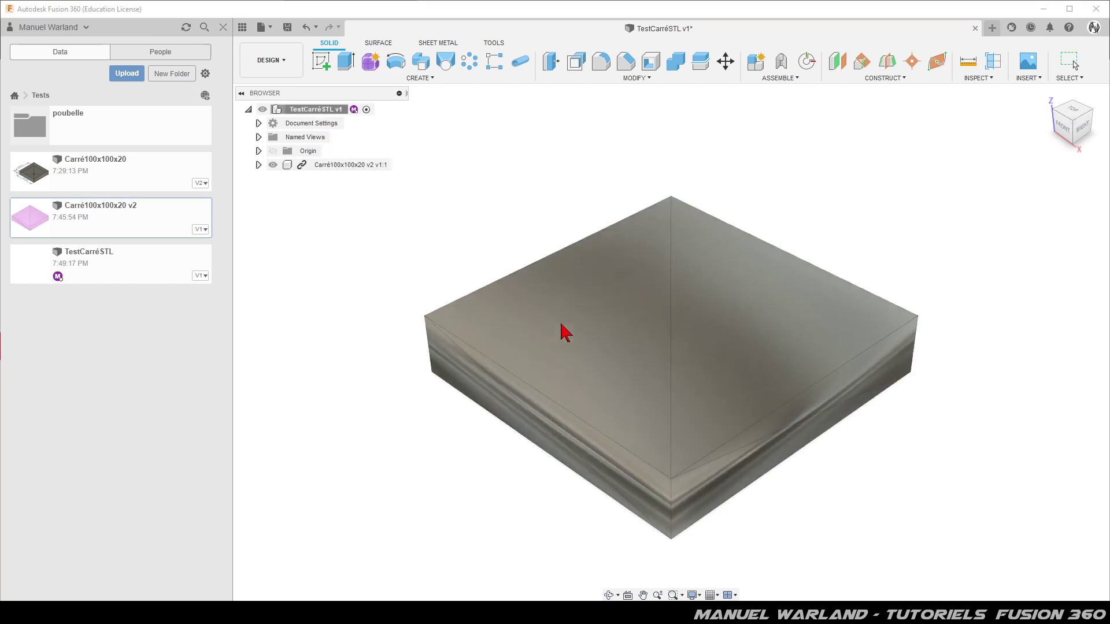
# Convert the mesh body to a solid with Mesh to BRep and measure its top edge.
pyautogui.click(686, 330)
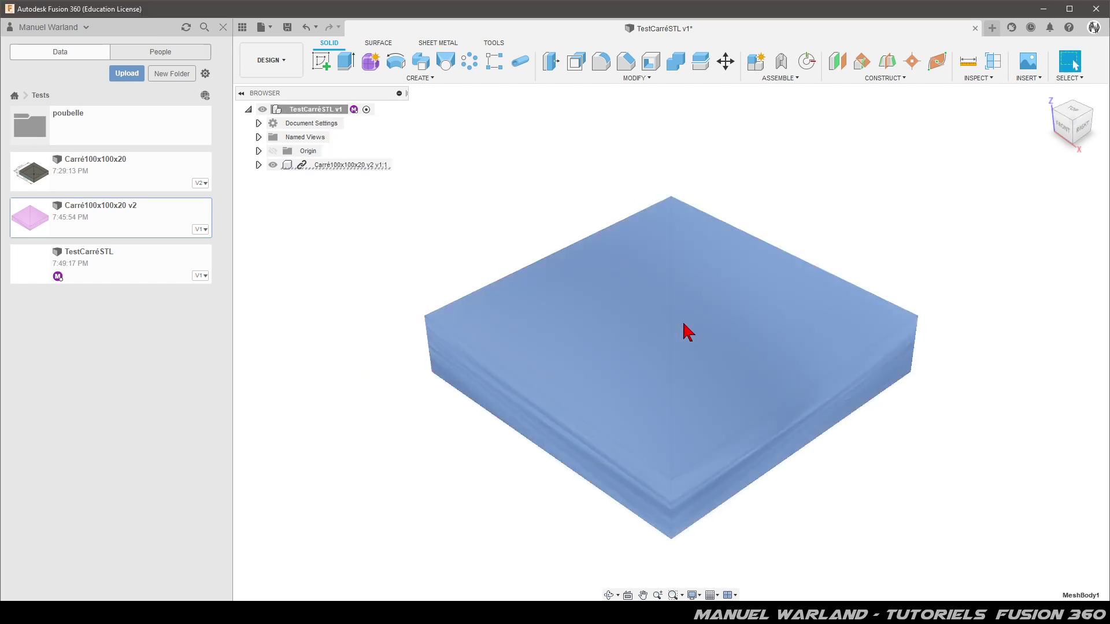
pyautogui.rightClick(738, 332)
pyautogui.click(764, 362)
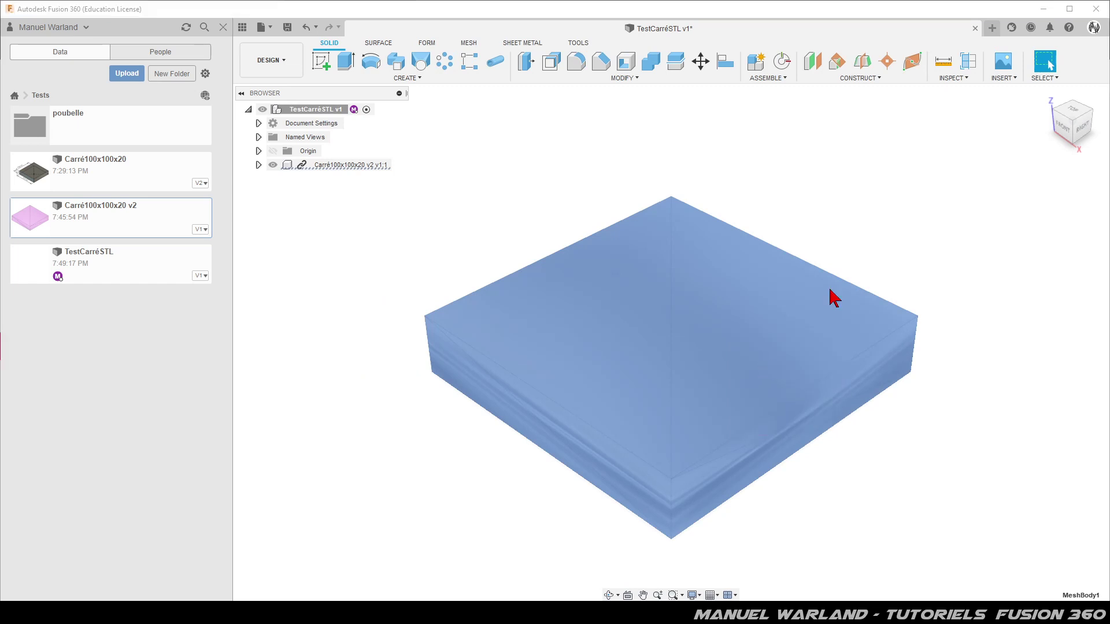
pyautogui.click(1043, 215)
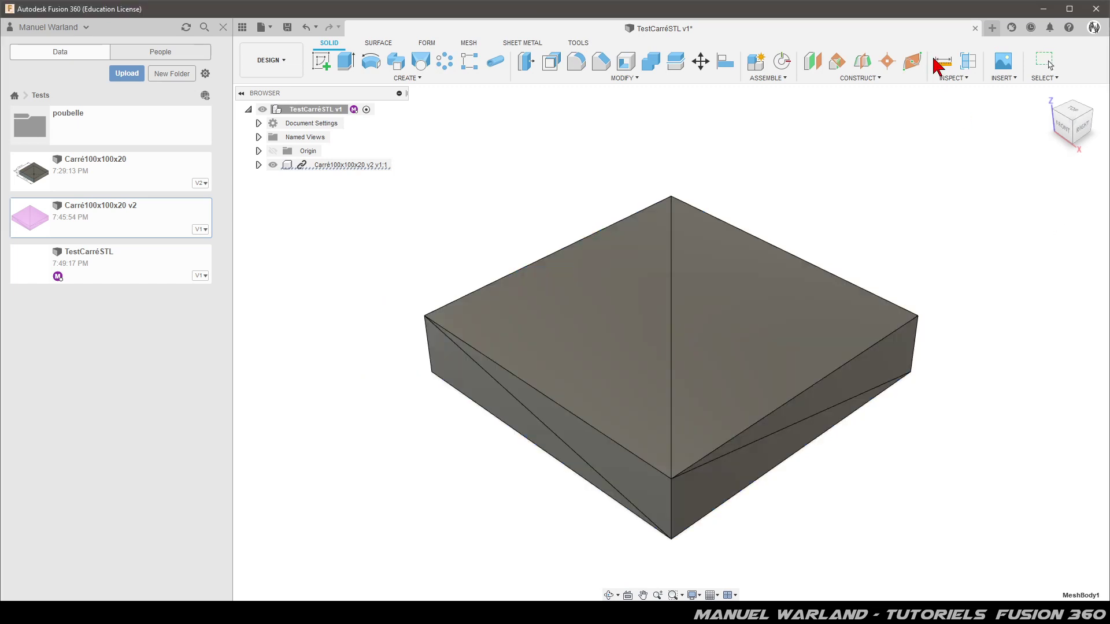
pyautogui.press('i')
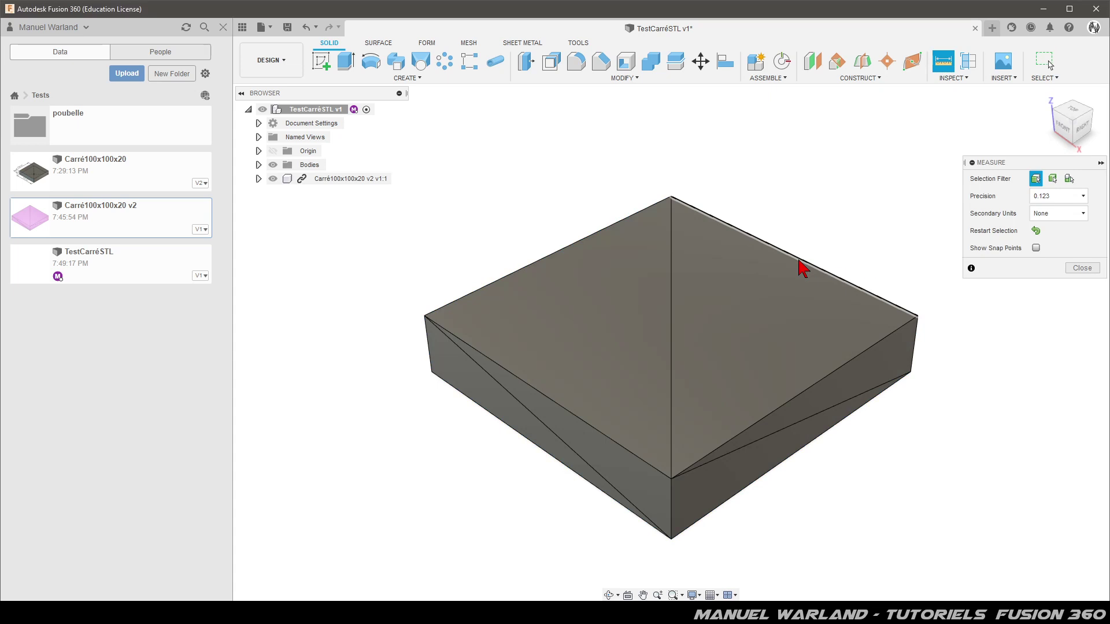
pyautogui.click(803, 261)
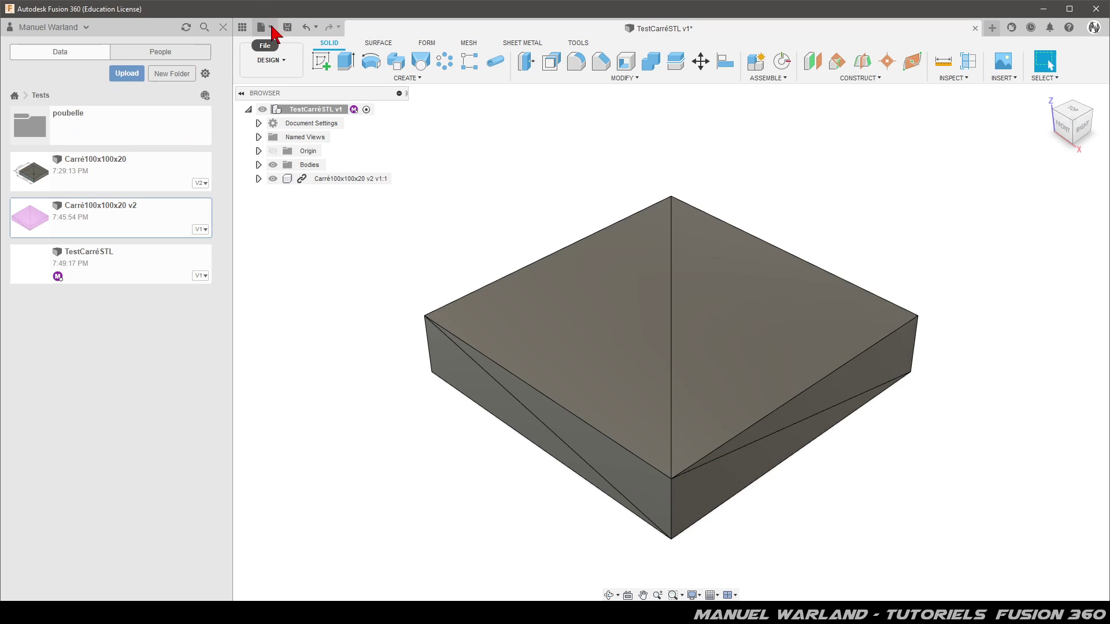
# Close the TestCarréSTL document with Don't Save, discarding its changes.
pyautogui.click(274, 33)
pyautogui.click(110, 357)
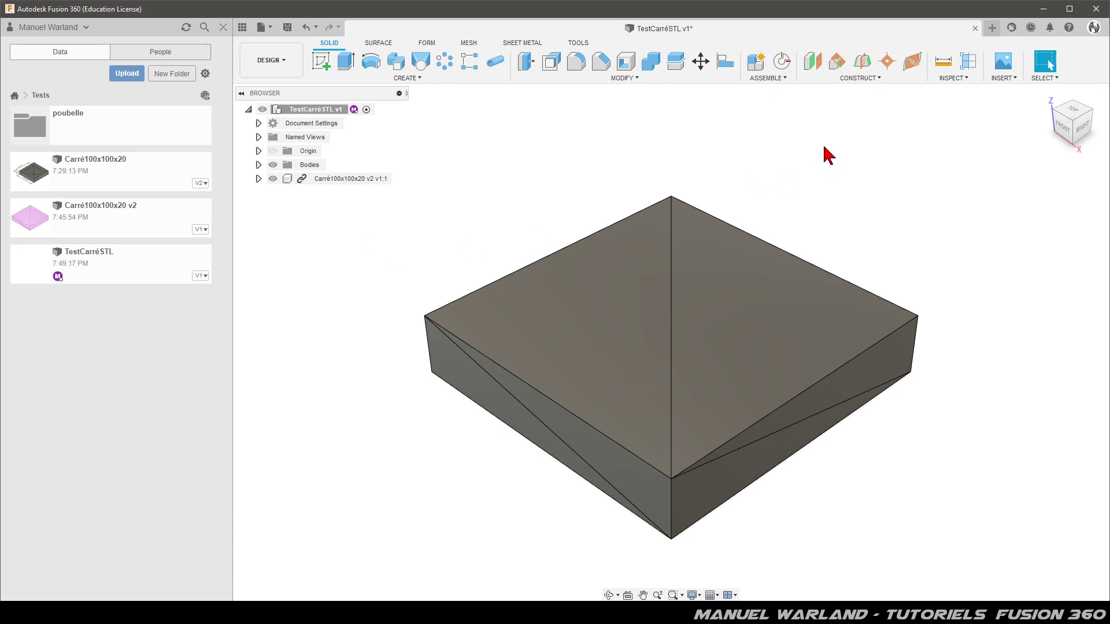
pyautogui.click(975, 28)
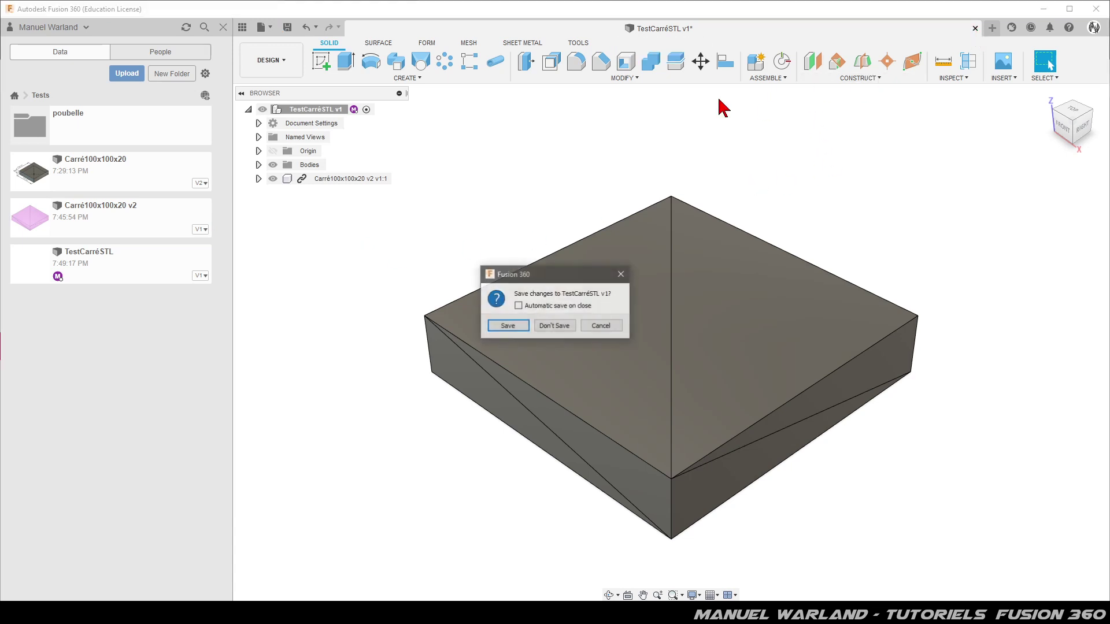
pyautogui.click(559, 327)
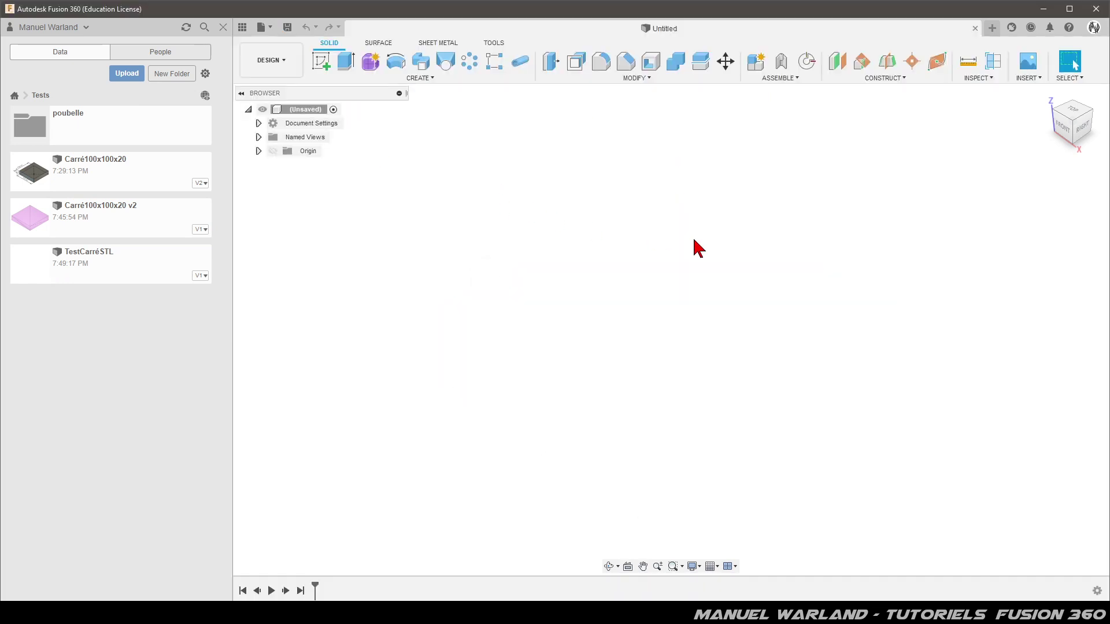
# Insert Carré100x100x20 v2.stl as a mesh with Unit Type set to Millimeter.
pyautogui.click(1028, 78)
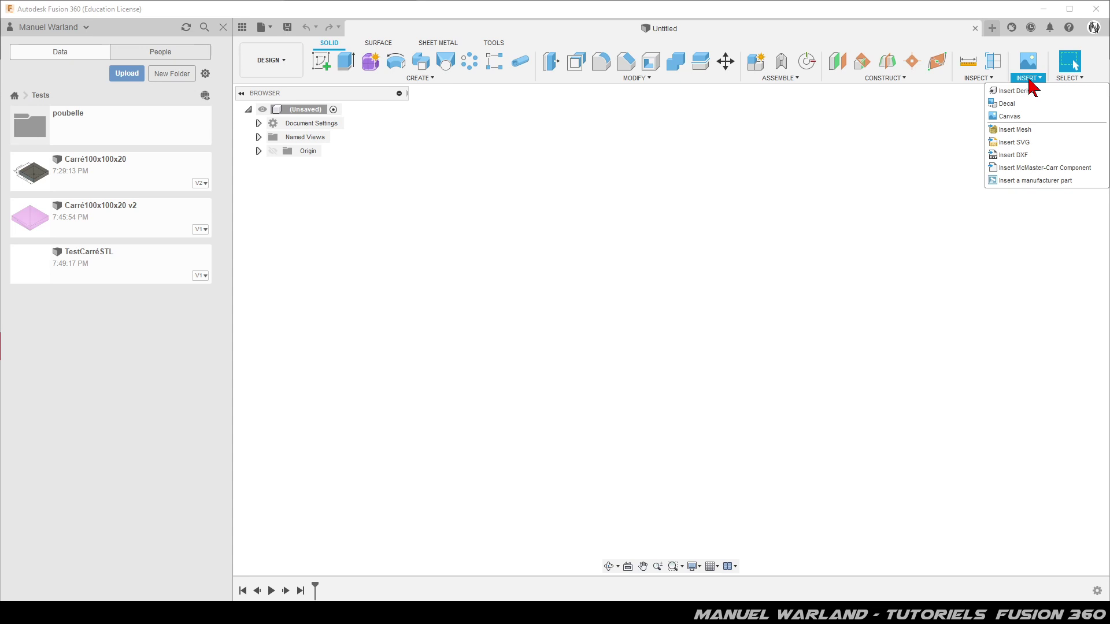
pyautogui.click(1043, 131)
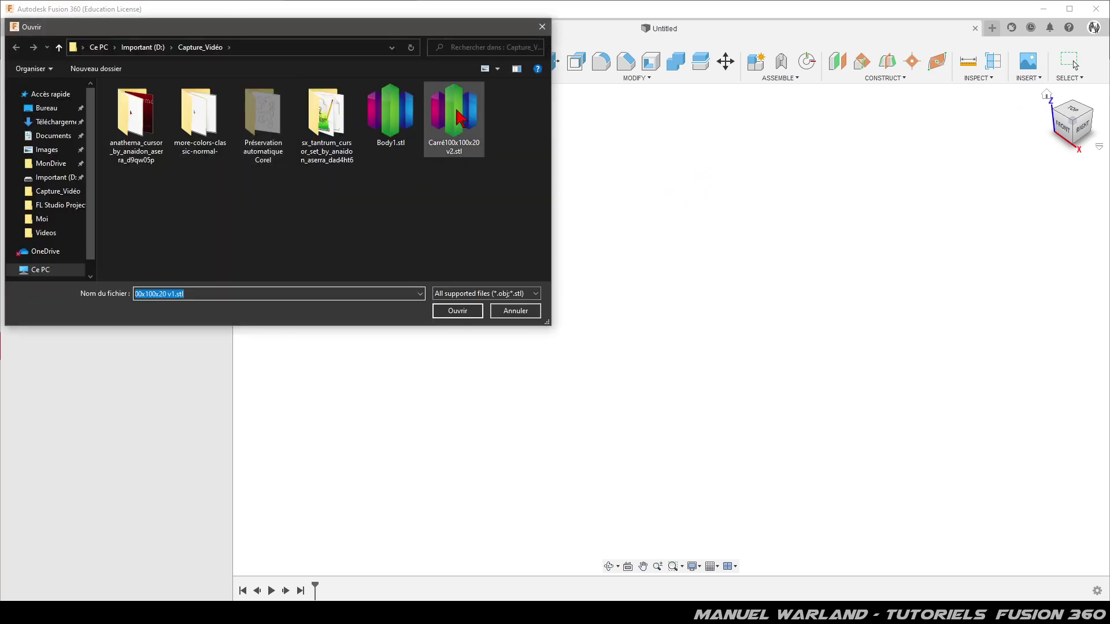
pyautogui.doubleClick(458, 122)
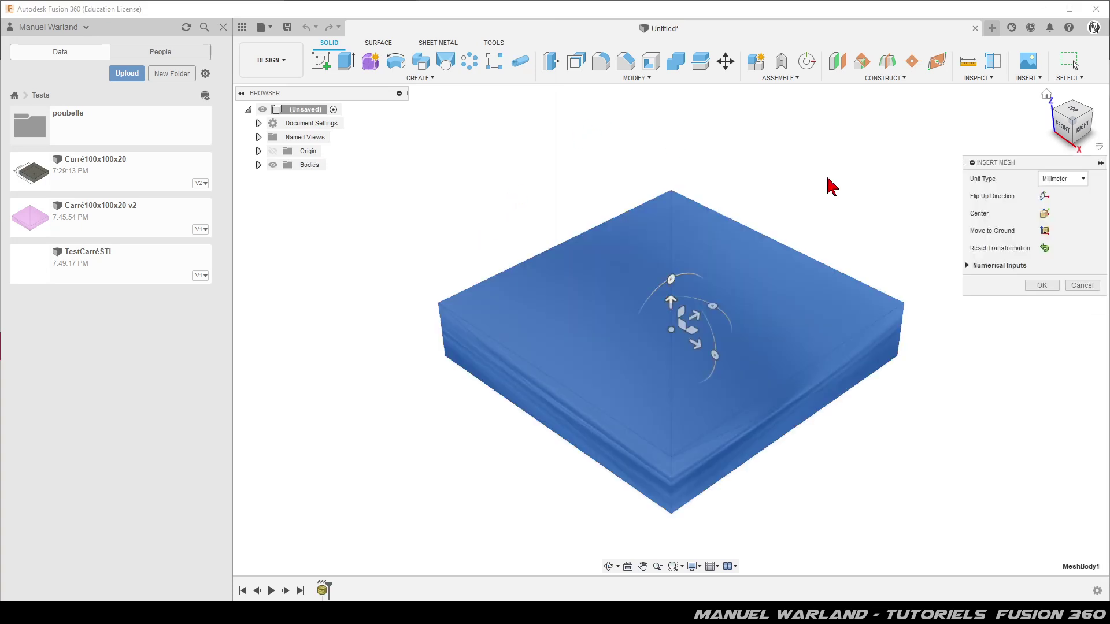
pyautogui.moveTo(1009, 168); pyautogui.dragTo(853, 148)
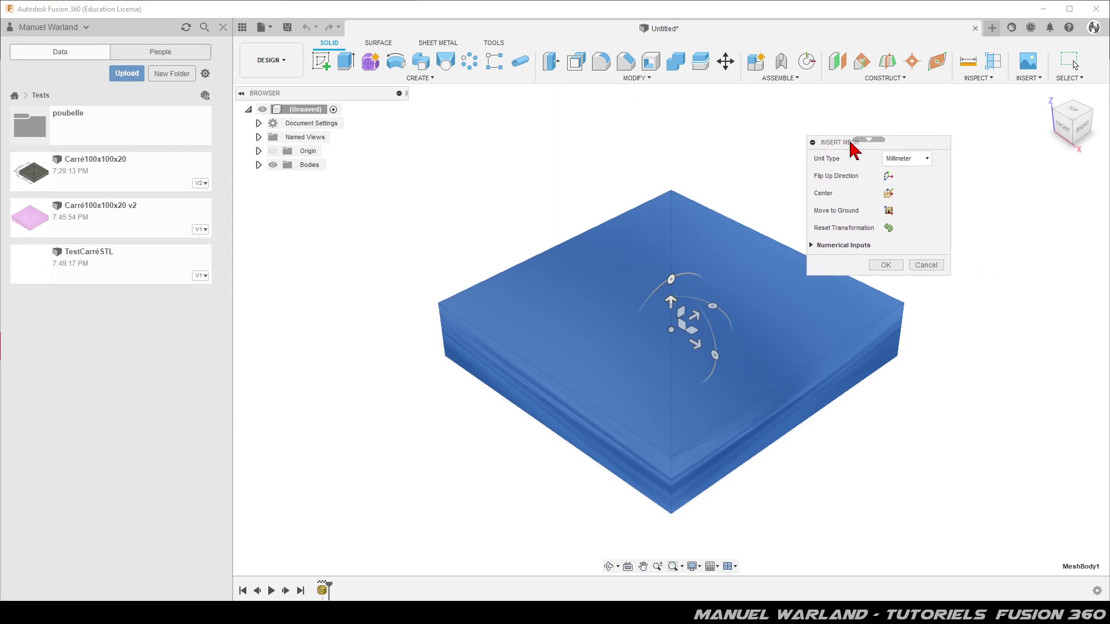
pyautogui.click(915, 160)
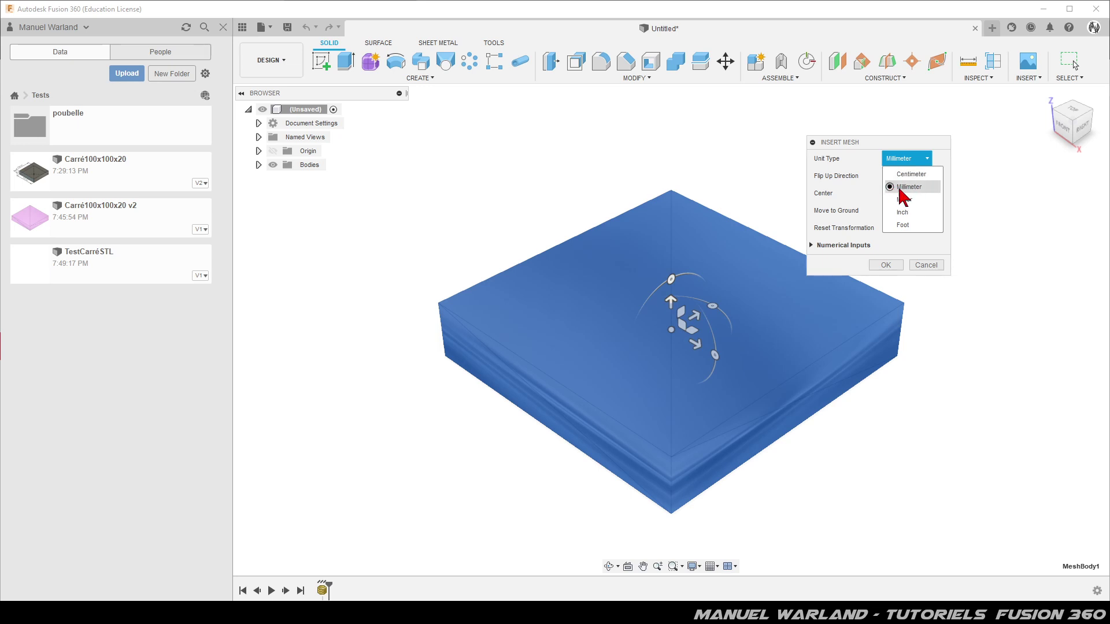
pyautogui.click(902, 188)
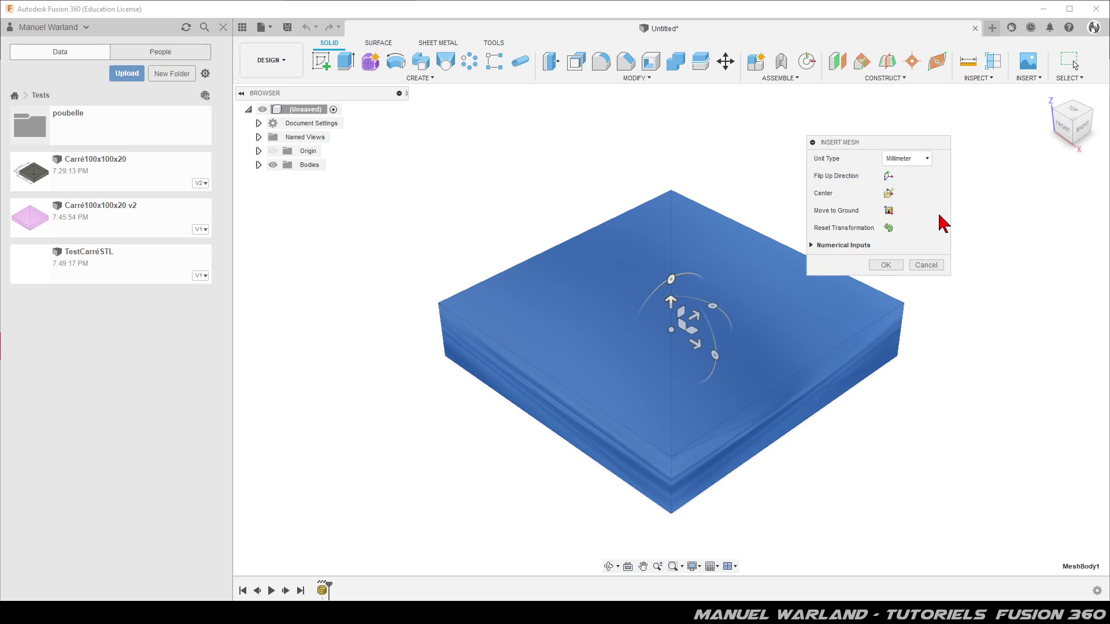
pyautogui.click(886, 265)
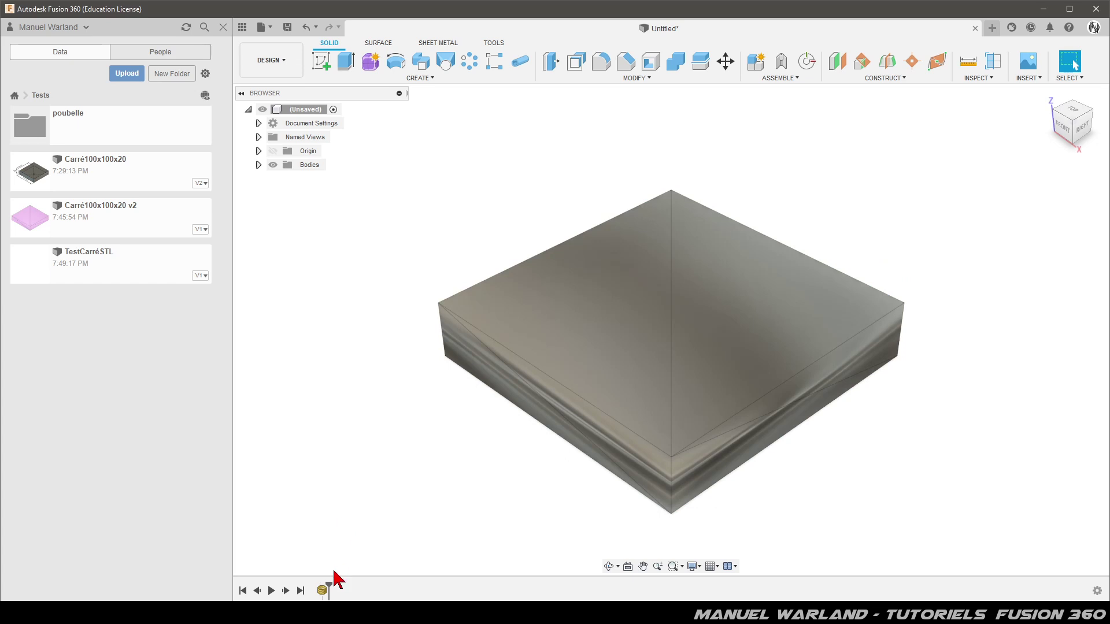
# Stop capturing design history, accepting removal of the timeline.
pyautogui.rightClick(305, 110)
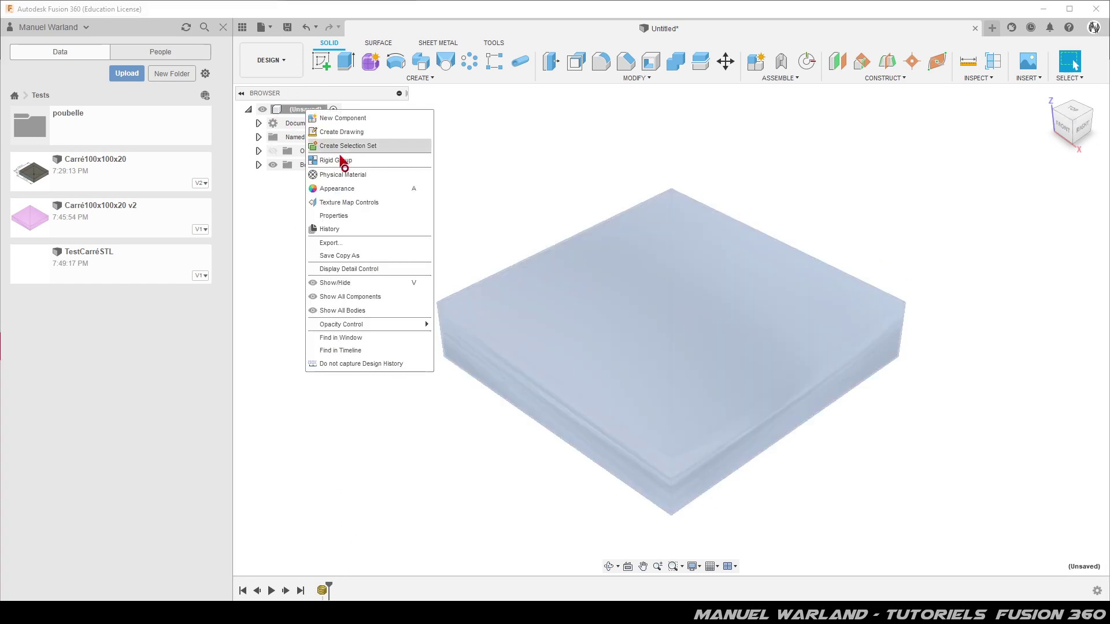
pyautogui.click(350, 364)
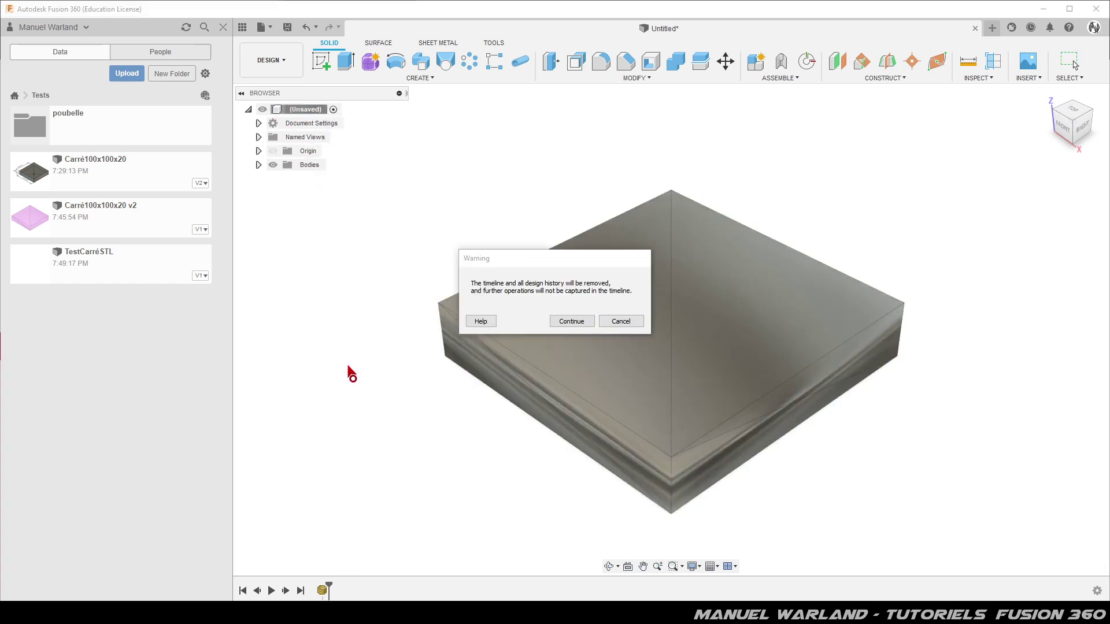
pyautogui.click(556, 326)
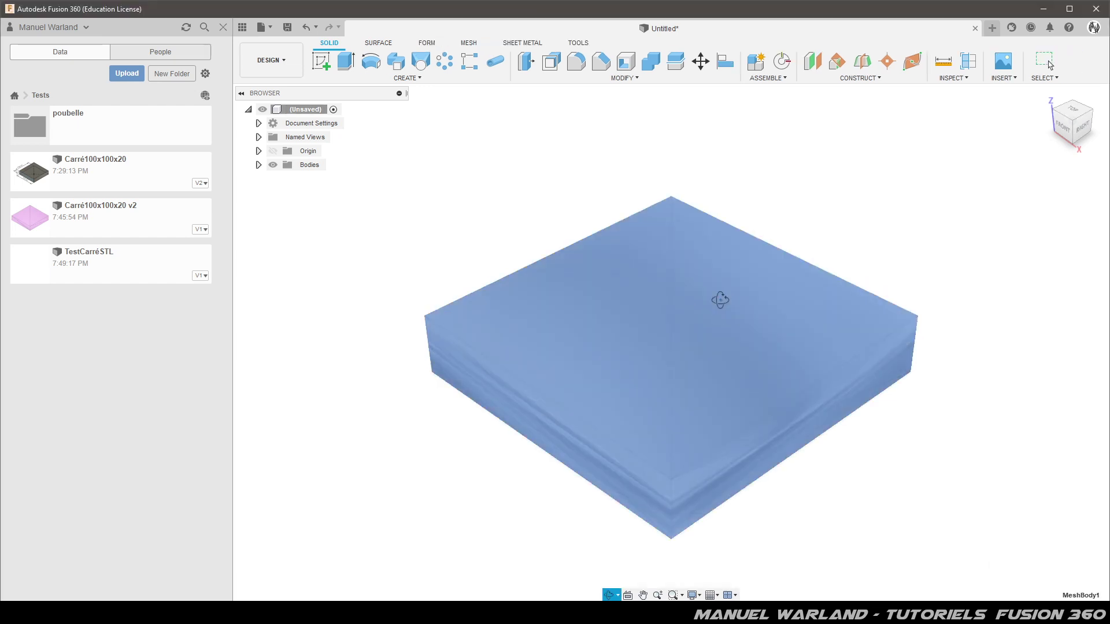
# Convert the inserted mesh body into a solid with Mesh to BRep.
pyautogui.rightClick(721, 302)
pyautogui.click(779, 403)
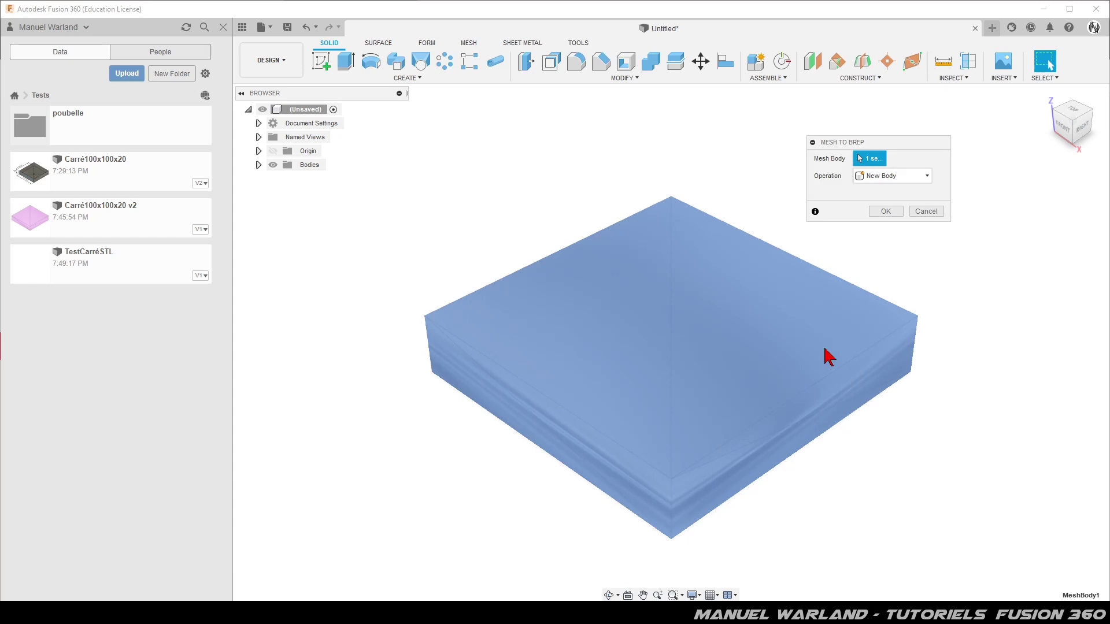
pyautogui.click(890, 211)
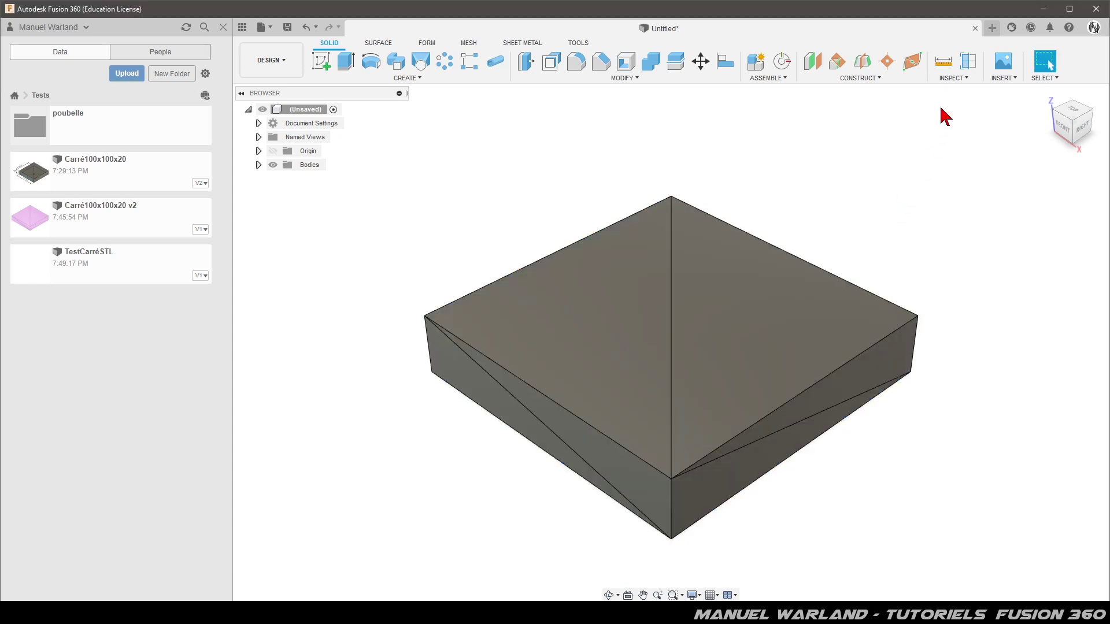
# Measure the solid's top edge, confirming it is 100.00 mm long.
pyautogui.click(942, 62)
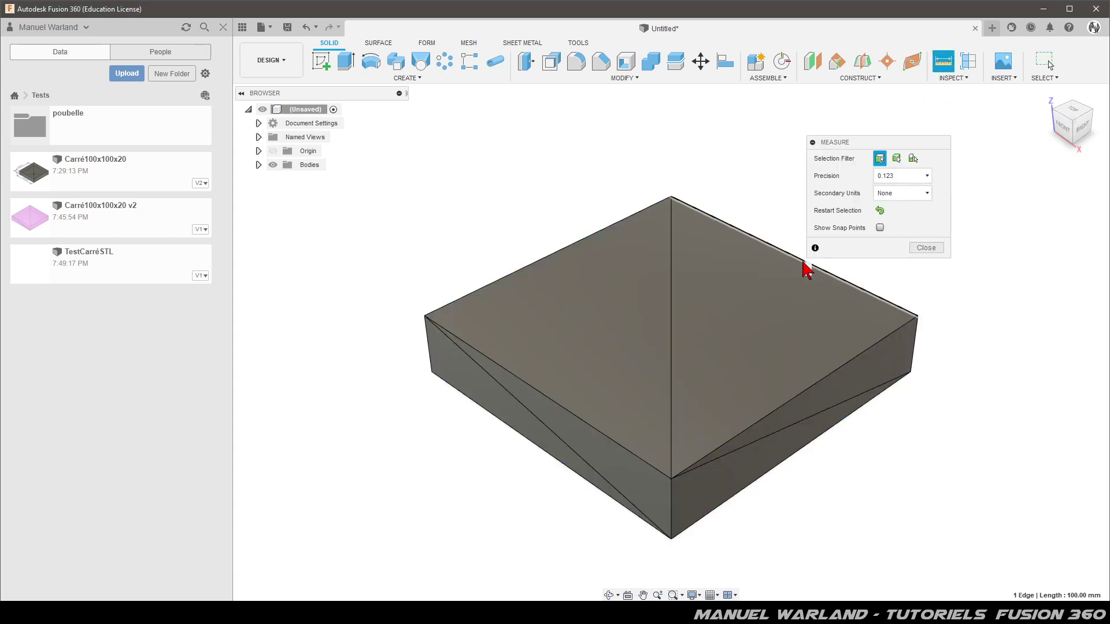
pyautogui.click(803, 265)
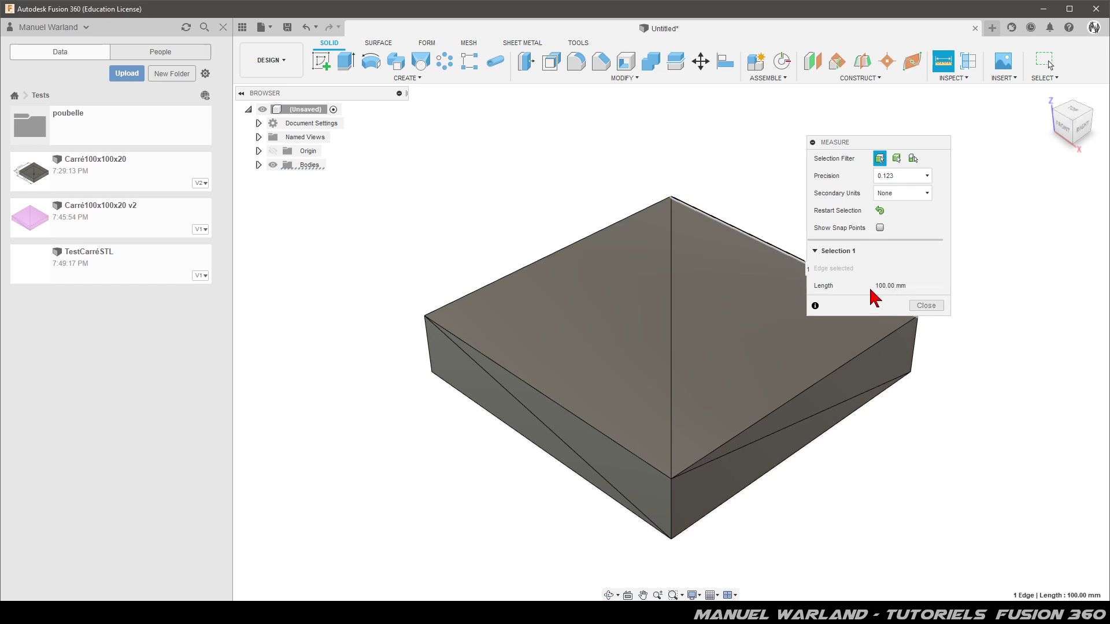
pyautogui.moveTo(912, 144); pyautogui.dragTo(952, 120)
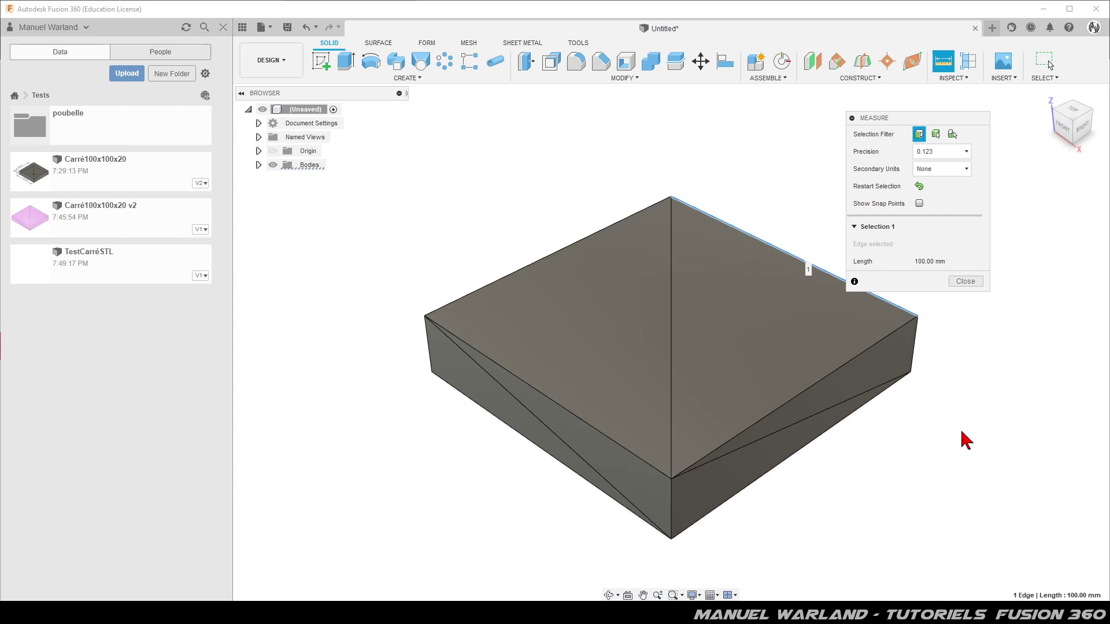
pyautogui.click(975, 283)
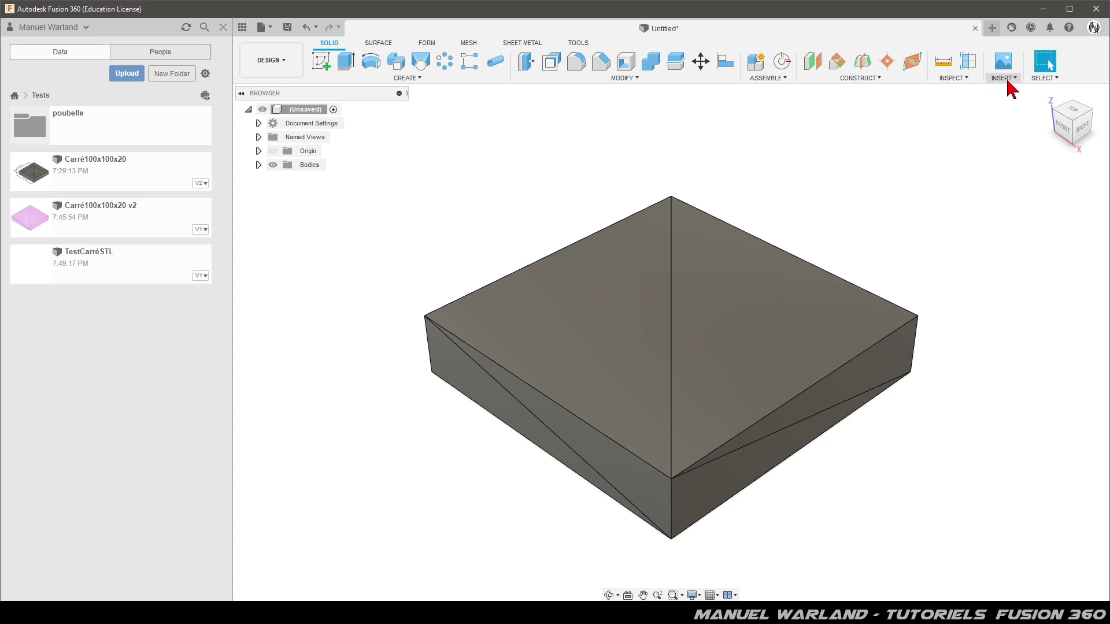
# Insert the Carré100x100x20 v2.stl mesh a second time with Millimeter units.
pyautogui.click(1005, 81)
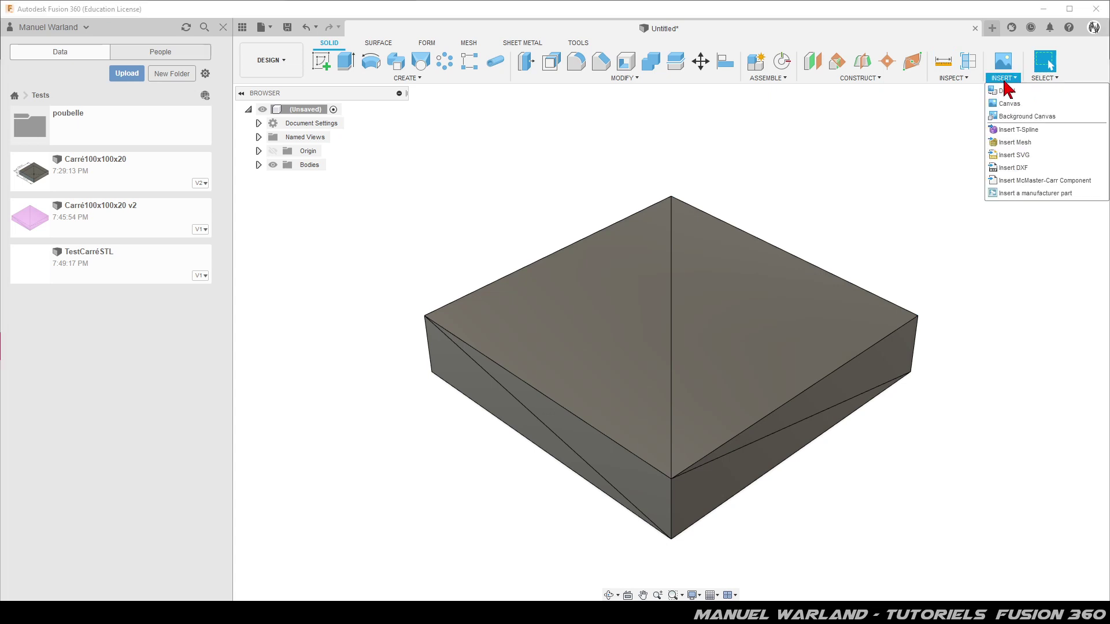
pyautogui.click(1013, 144)
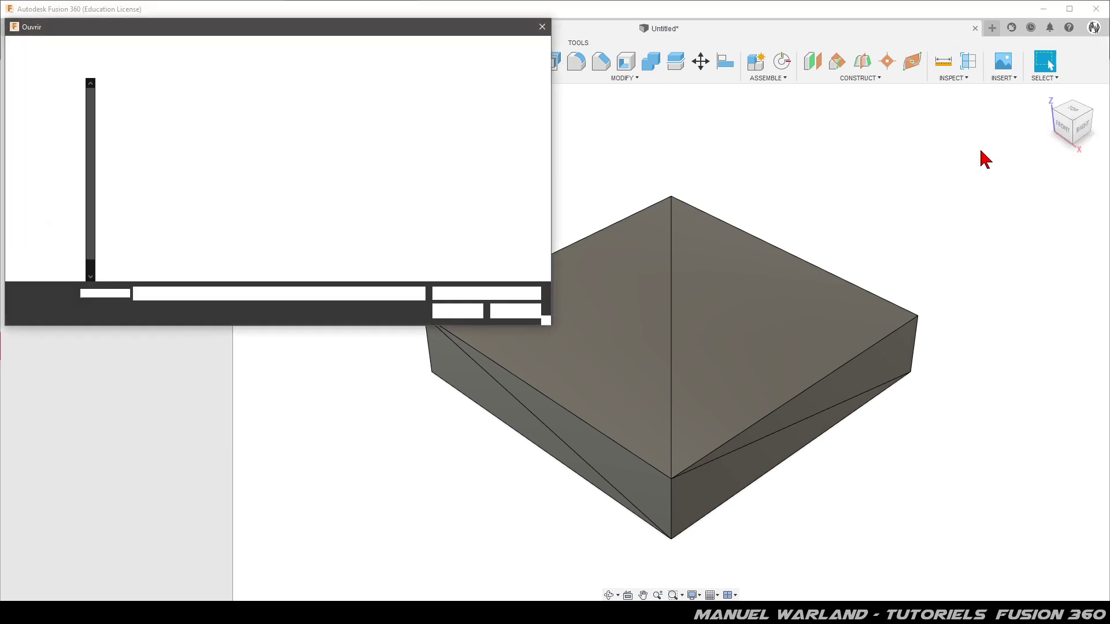
pyautogui.doubleClick(476, 119)
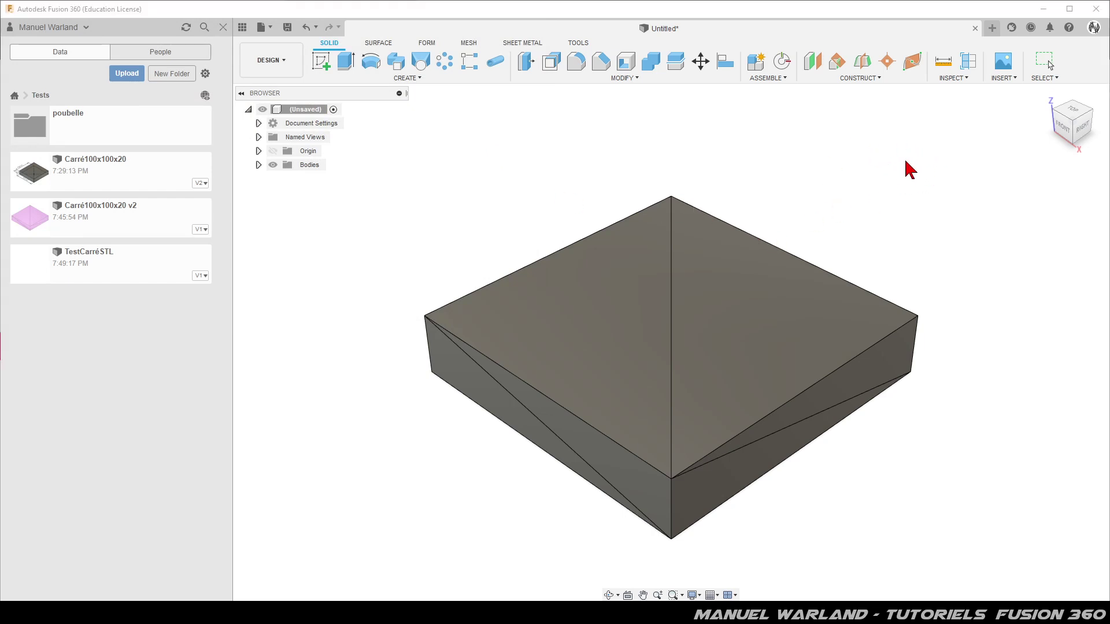
pyautogui.click(940, 136)
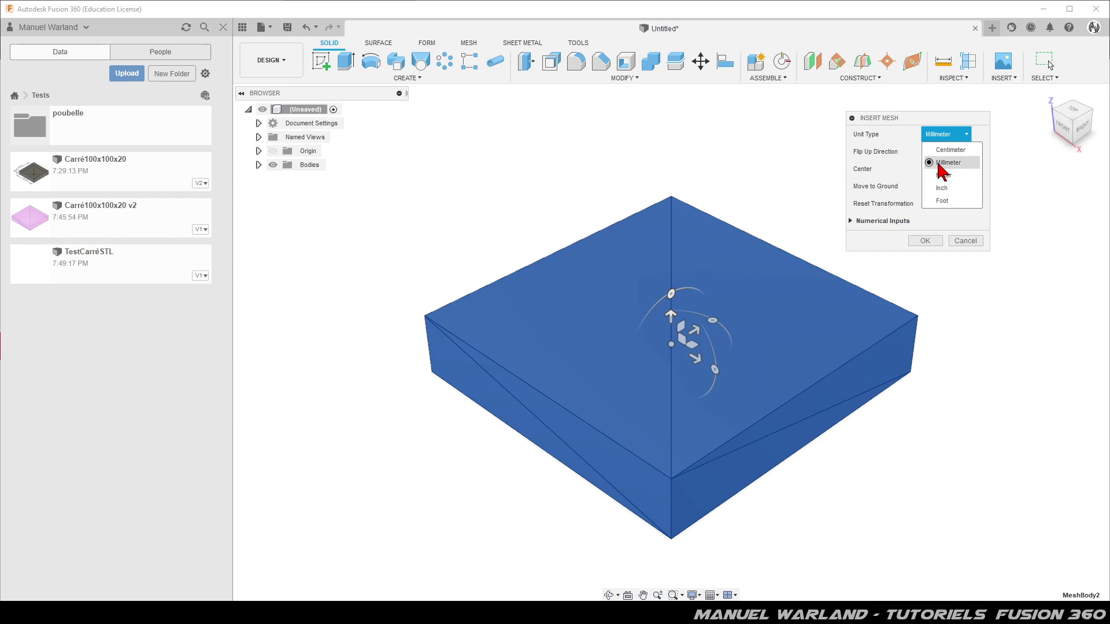
pyautogui.click(939, 163)
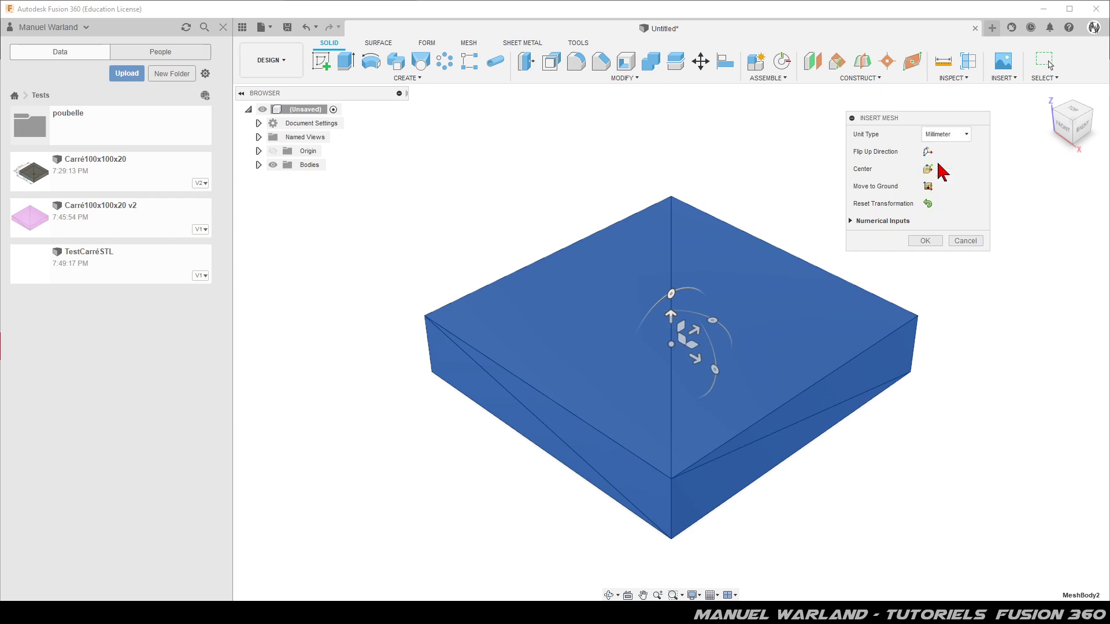
pyautogui.click(925, 241)
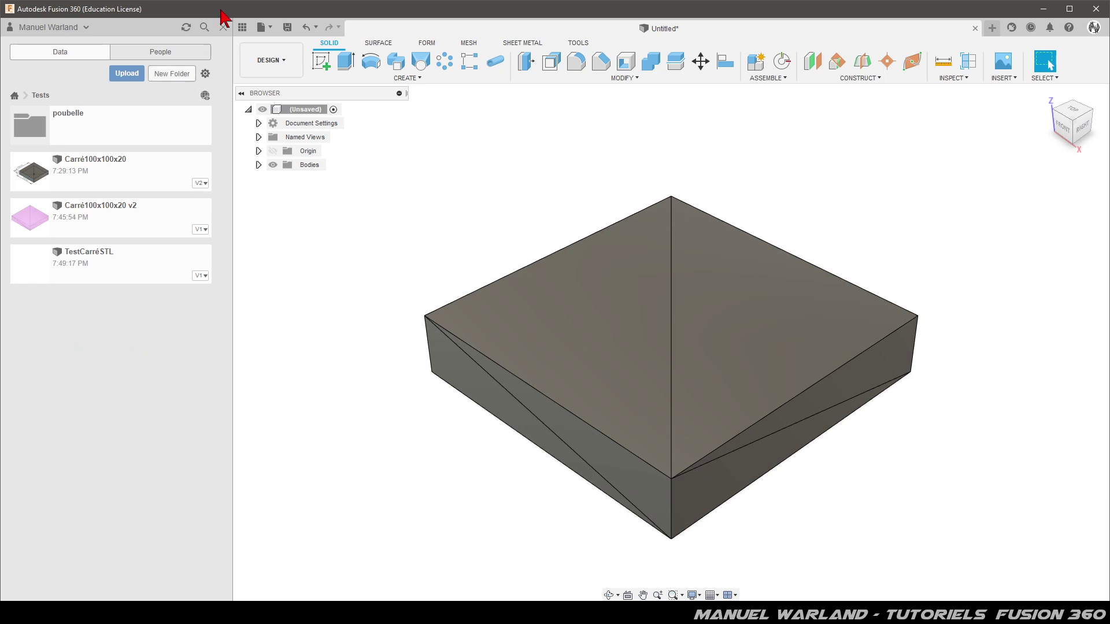
pyautogui.click(1004, 79)
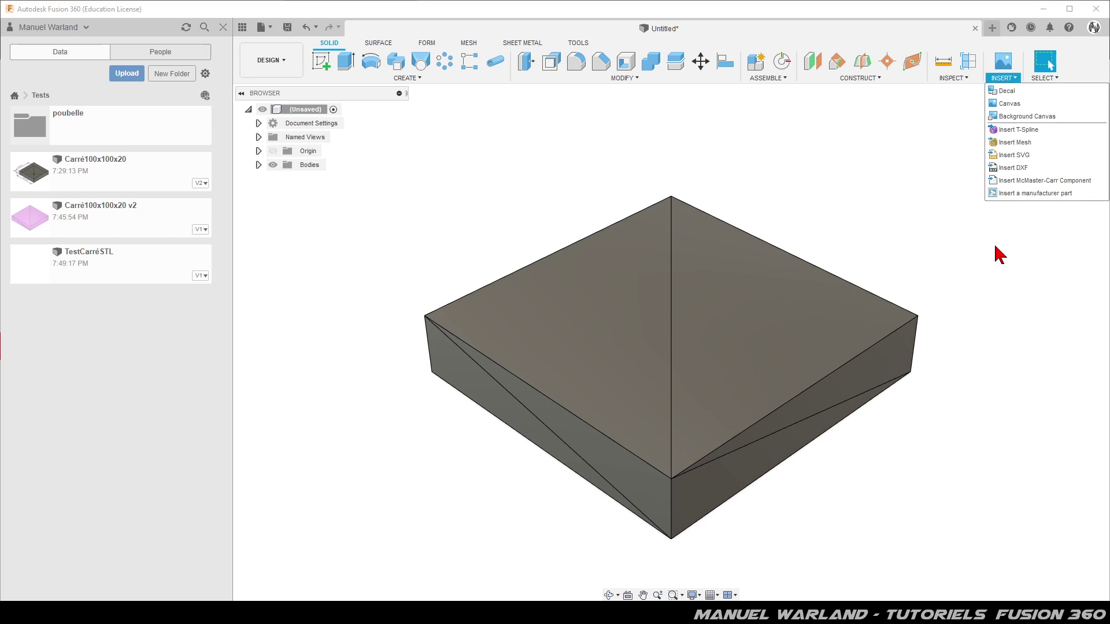